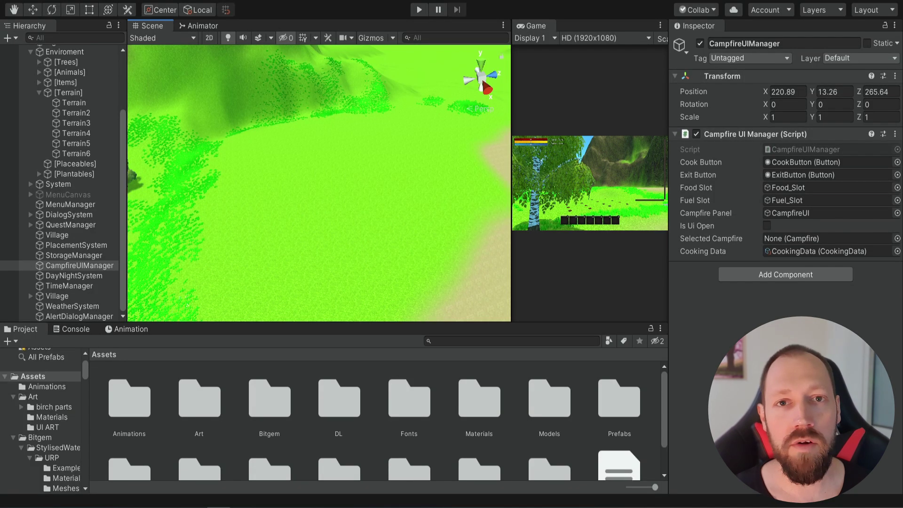
# - Open the Bitgem/StylisedWater/URP folder in the project assets
pyautogui.doubleClick(273, 407)
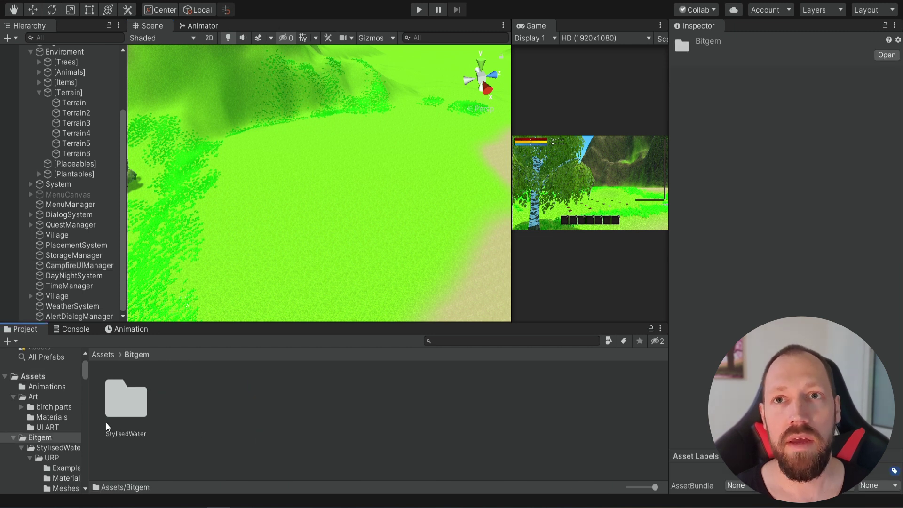
pyautogui.doubleClick(121, 401)
pyautogui.click(124, 407)
pyautogui.doubleClick(124, 407)
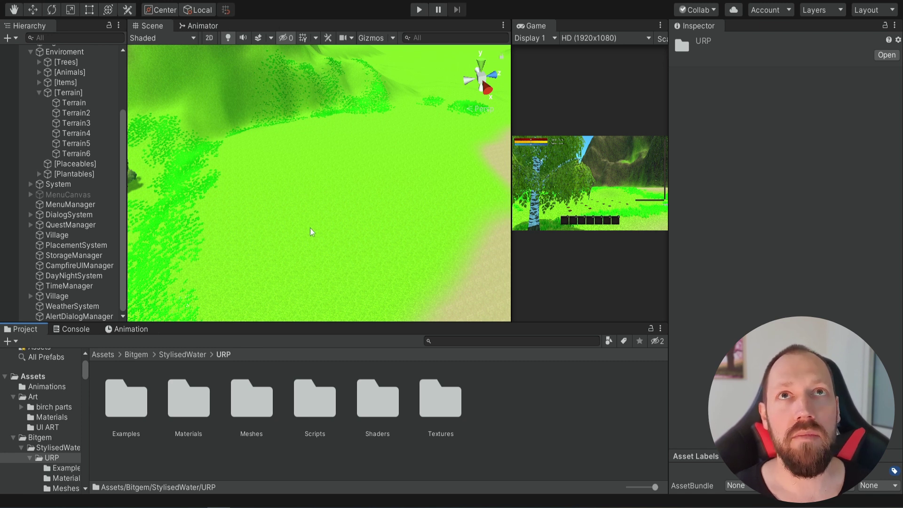
# - Select the Terrain2 tile in the grassy clearing and choose the Set Height terrain tool
pyautogui.moveTo(252, 258); pyautogui.dragTo(230, 272, button='middle')
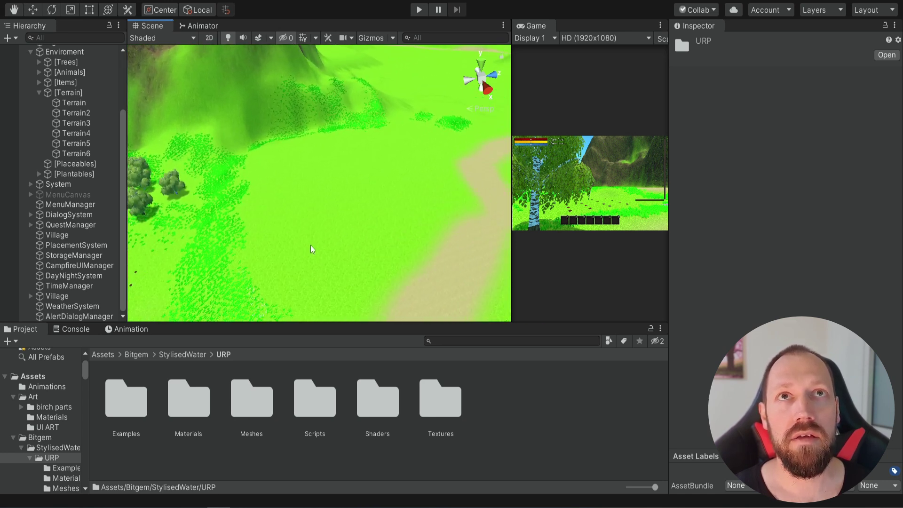
pyautogui.scroll(2, 311, 246)
pyautogui.moveTo(288, 179); pyautogui.dragTo(314, 212, button='middle')
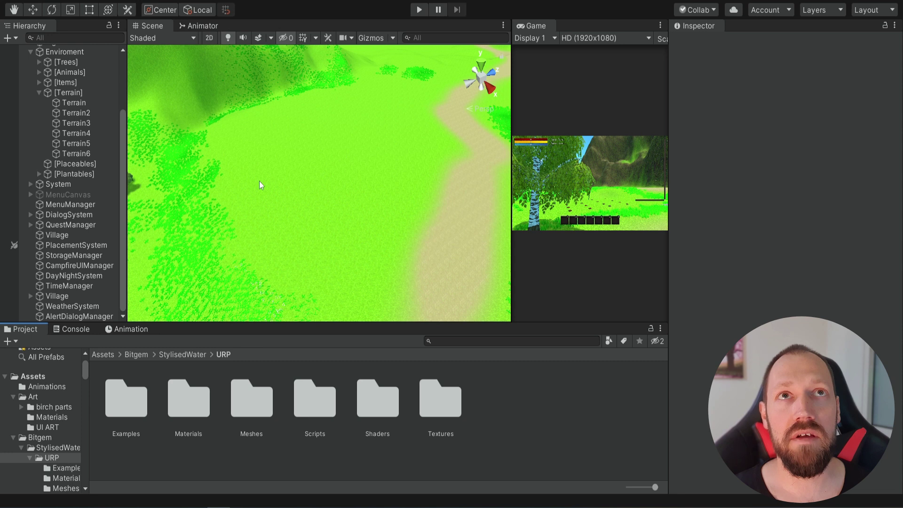
pyautogui.click(321, 184)
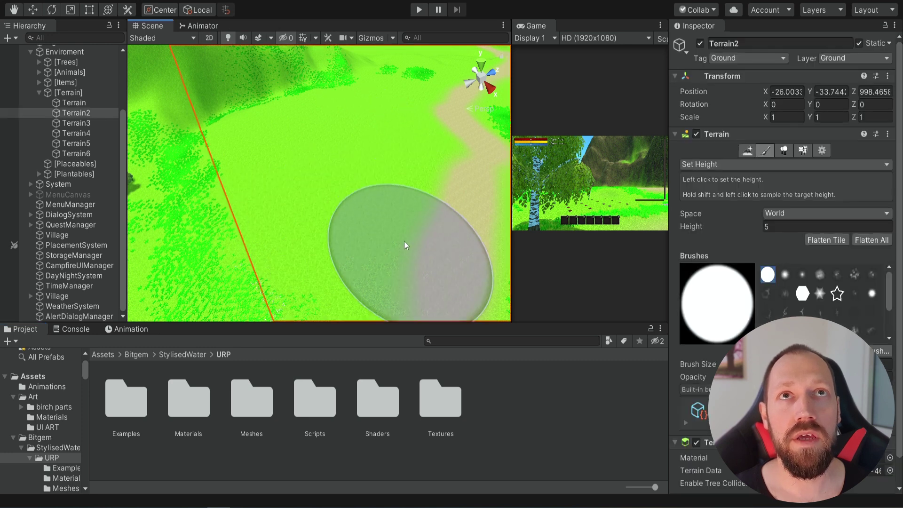
pyautogui.click(709, 167)
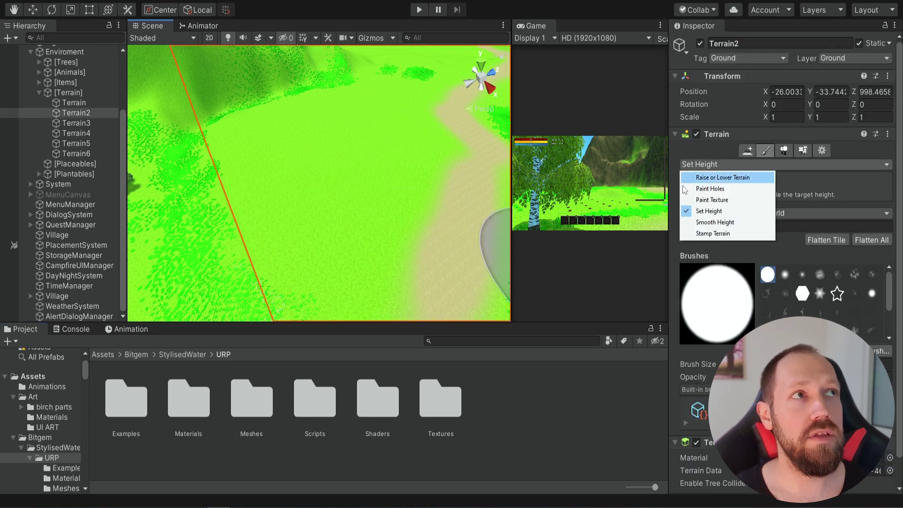
pyautogui.click(714, 214)
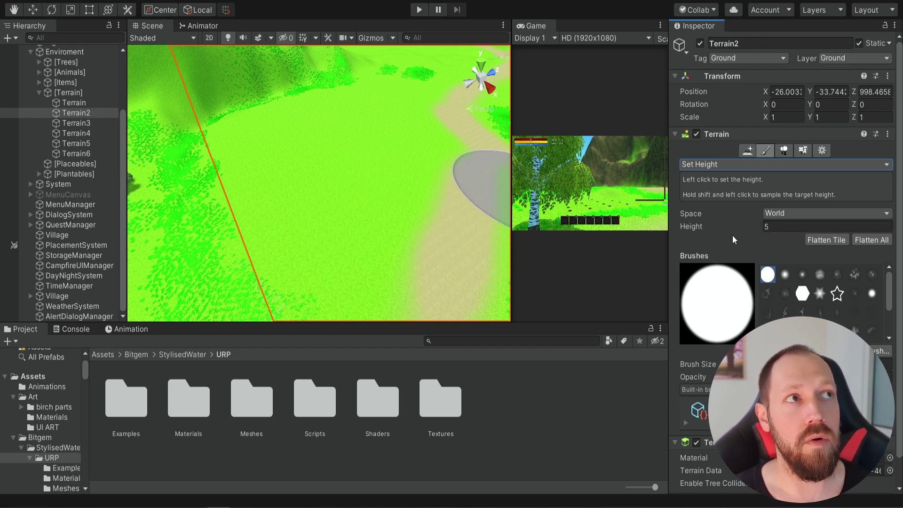
# - Set the terrain tool's target height to 10 in world space
pyautogui.scroll(-3, 326, 252)
pyautogui.moveTo(240, 246); pyautogui.dragTo(372, 229, button='middle')
pyautogui.moveTo(446, 234)
pyautogui.mouseDown(button='middle')
pyautogui.moveTo(325, 295)
pyautogui.moveTo(351, 255)
pyautogui.mouseUp(button='middle')
pyautogui.scroll(2, 334, 271)
pyautogui.scroll(1, 333, 271)
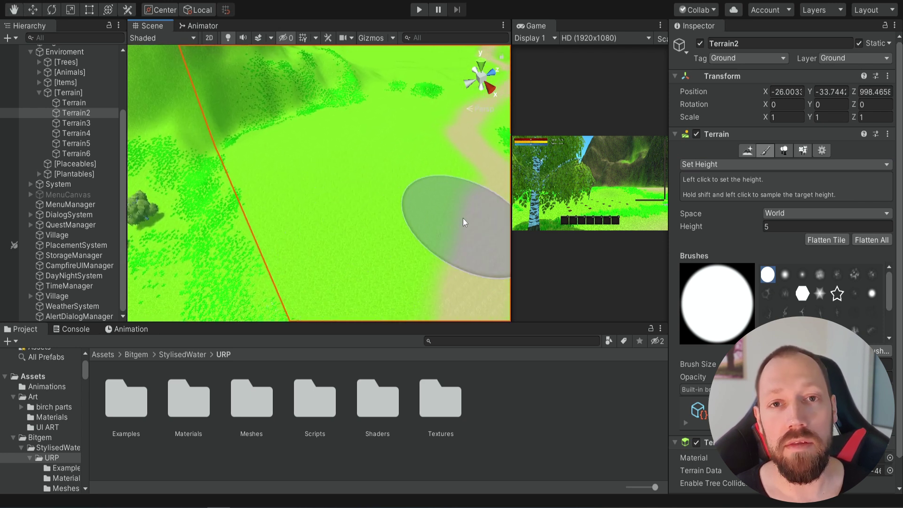
pyautogui.click(737, 227)
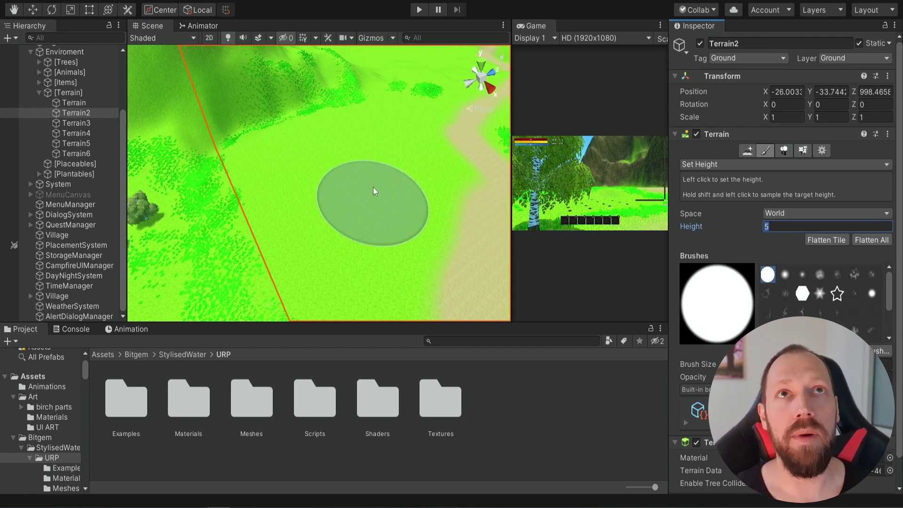
pyautogui.click(782, 228)
pyautogui.press('BackSpace')
pyautogui.write('10')
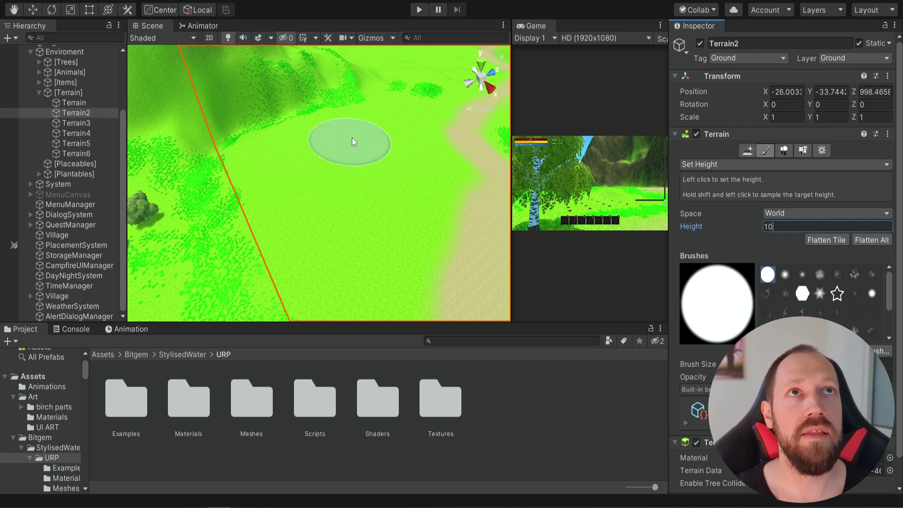
# - Set the target height to 5 and stamp one round depression in the grass beside the path junction
pyautogui.moveTo(352, 137); pyautogui.dragTo(256, 295, button='middle')
pyautogui.moveTo(393, 126); pyautogui.dragTo(349, 159, button='middle')
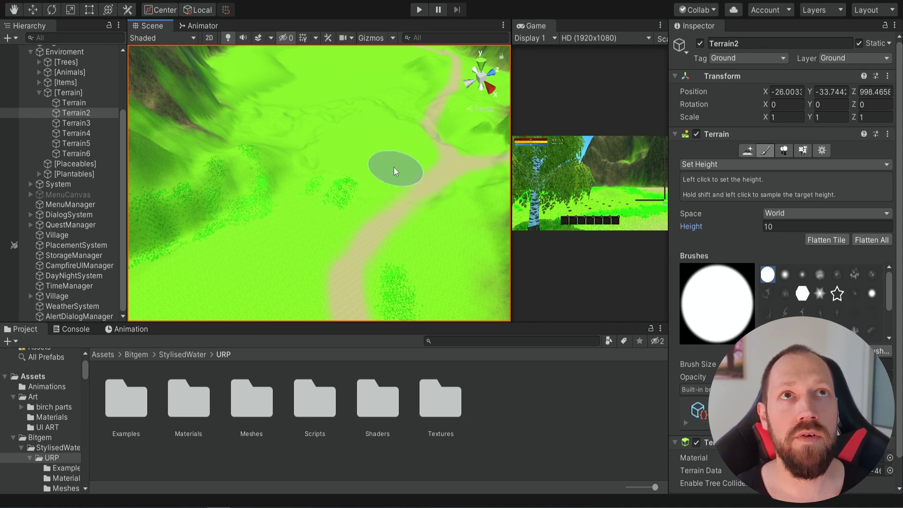
pyautogui.moveTo(393, 167); pyautogui.dragTo(358, 235, button='middle')
pyautogui.scroll(2, 359, 235)
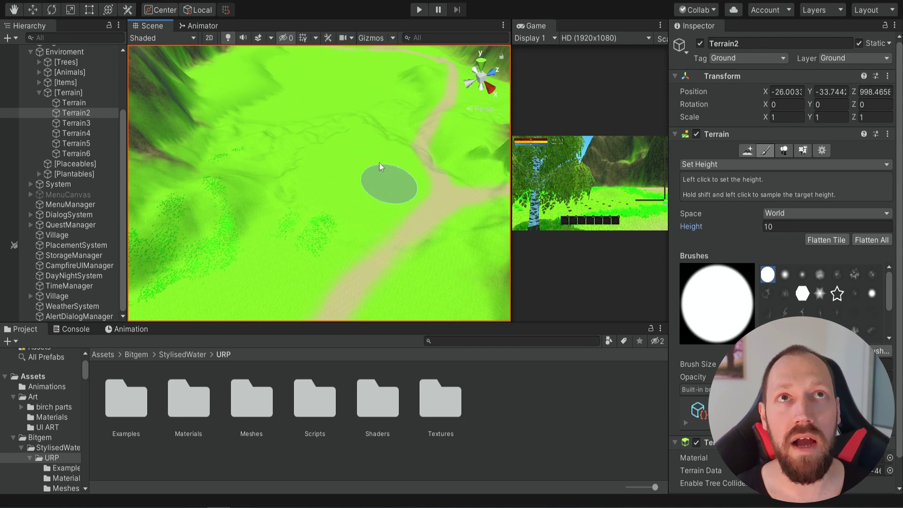
pyautogui.click(820, 227)
pyautogui.write('5')
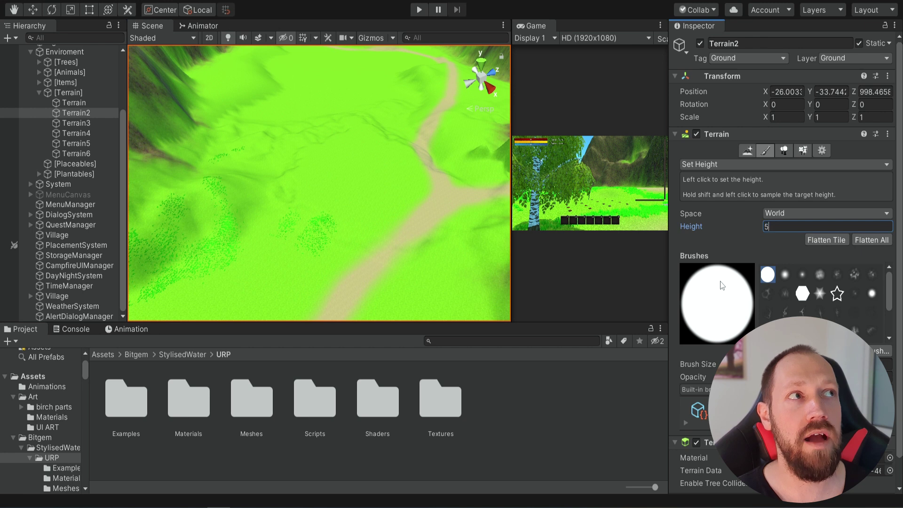
pyautogui.click(367, 172)
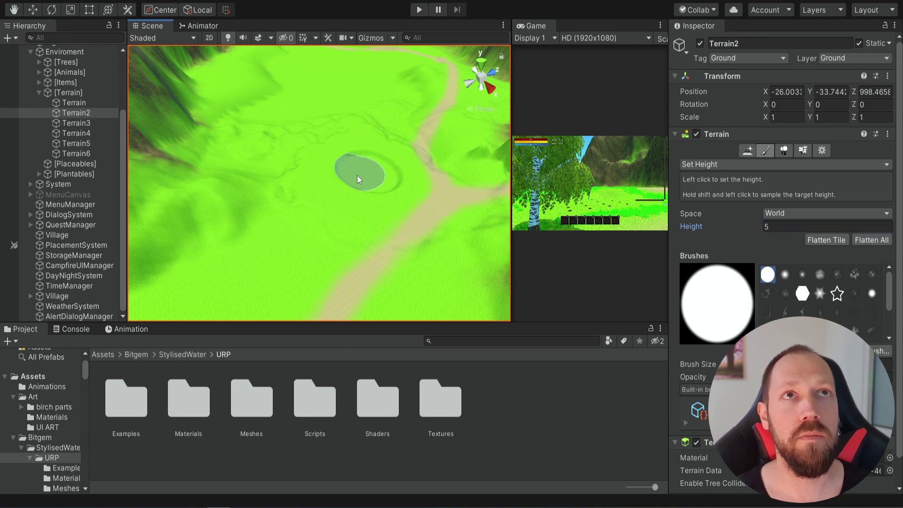
# - Set the target height to 0 and stamp a deeper hole inside the depression near the path junction
pyautogui.click(733, 232)
pyautogui.write('0')
pyautogui.click(366, 179)
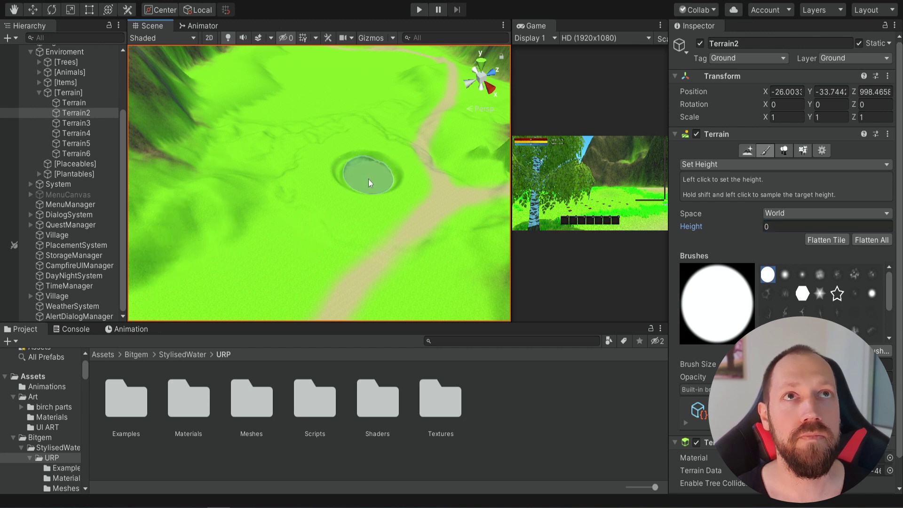
# - Lower a large rounded lake basin in the grassy clearing beside the path with the height-0 brush
pyautogui.moveTo(348, 186); pyautogui.dragTo(435, 115, button='middle')
pyautogui.moveTo(298, 279)
pyautogui.mouseDown(button='middle')
pyautogui.moveTo(379, 147)
pyautogui.moveTo(330, 193)
pyautogui.mouseUp(button='middle')
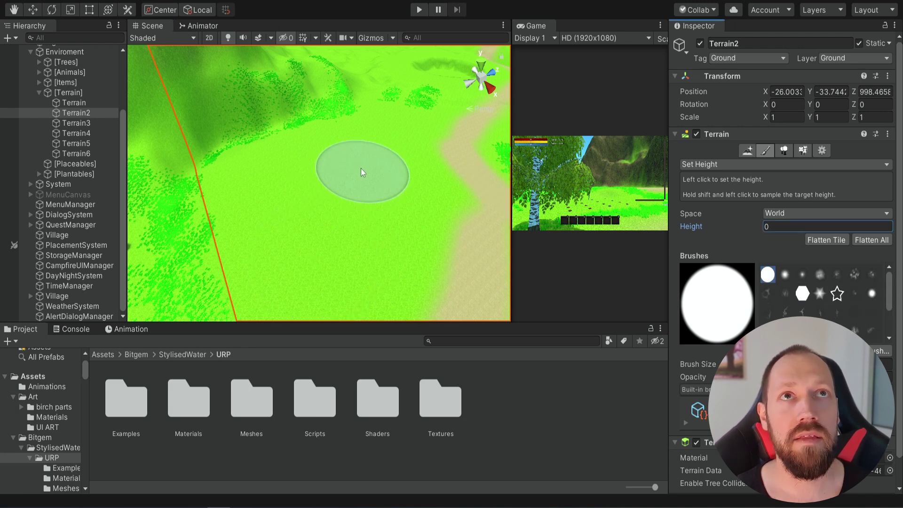
pyautogui.moveTo(360, 170)
pyautogui.mouseDown()
pyautogui.moveTo(320, 185)
pyautogui.moveTo(307, 203)
pyautogui.moveTo(304, 248)
pyautogui.moveTo(332, 255)
pyautogui.moveTo(360, 191)
pyautogui.moveTo(340, 180)
pyautogui.moveTo(304, 199)
pyautogui.moveTo(284, 193)
pyautogui.moveTo(306, 216)
pyautogui.mouseUp()
pyautogui.moveTo(332, 257); pyautogui.dragTo(323, 215, button='middle')
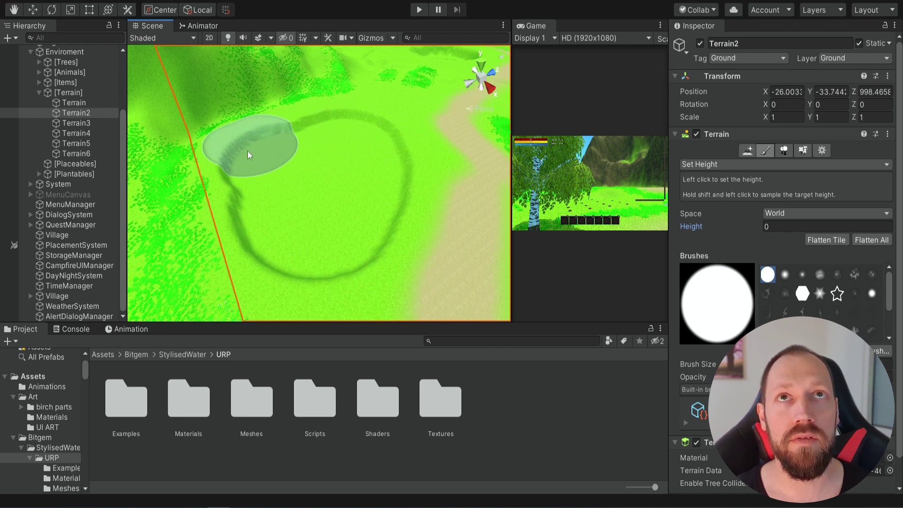
# - Smooth the steep rim around the lake basin with the Smooth Height tool
pyautogui.click(710, 165)
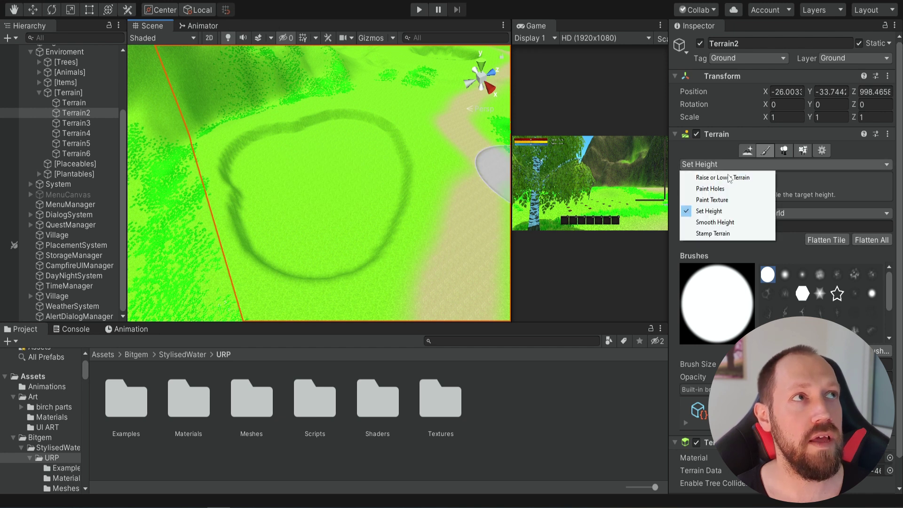
pyautogui.click(725, 222)
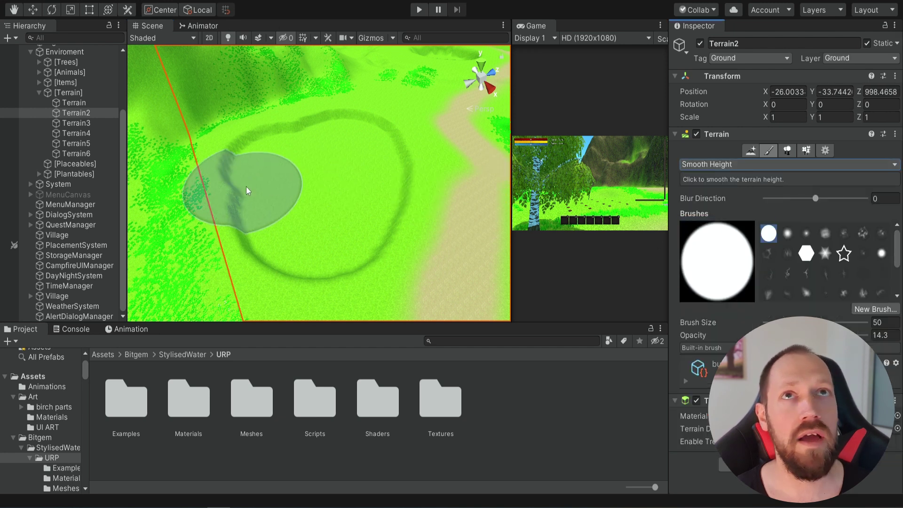
pyautogui.moveTo(265, 136)
pyautogui.mouseDown()
pyautogui.moveTo(240, 210)
pyautogui.moveTo(359, 256)
pyautogui.moveTo(383, 175)
pyautogui.moveTo(337, 128)
pyautogui.moveTo(301, 164)
pyautogui.moveTo(471, 262)
pyautogui.moveTo(343, 133)
pyautogui.moveTo(254, 246)
pyautogui.mouseUp()
pyautogui.scroll(5, 423, 249)
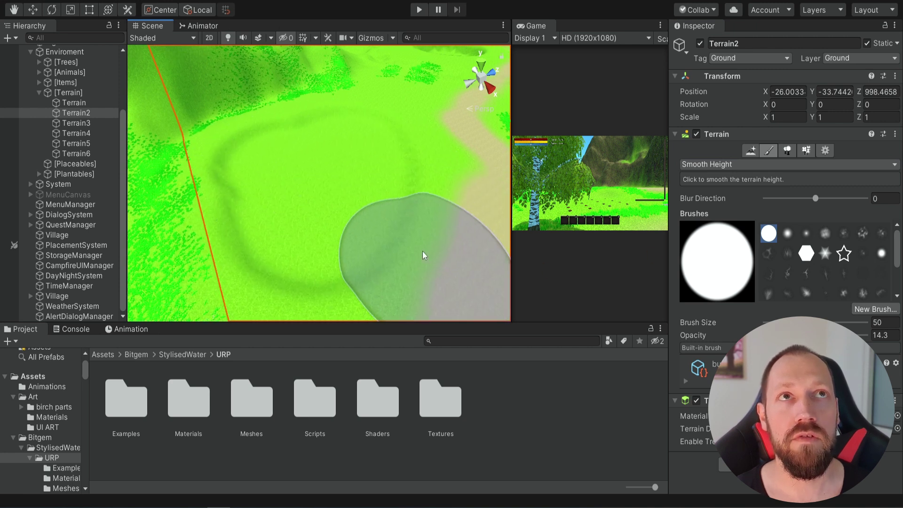
pyautogui.moveTo(446, 224); pyautogui.dragTo(433, 228, button='middle')
pyautogui.moveTo(451, 228); pyautogui.dragTo(389, 229, button='right')
pyautogui.moveTo(437, 235)
pyautogui.mouseDown(button='middle')
pyautogui.moveTo(373, 248)
pyautogui.moveTo(399, 238)
pyautogui.mouseUp(button='middle')
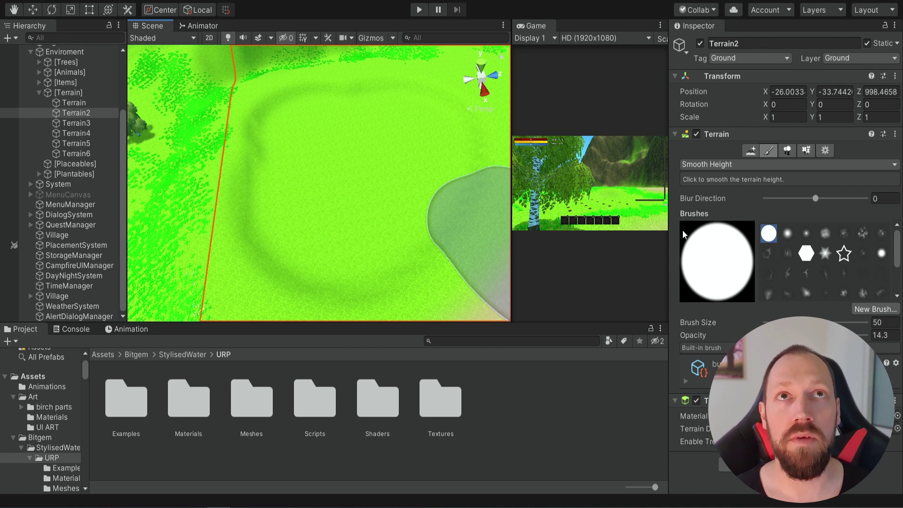
pyautogui.scroll(-5, 365, 236)
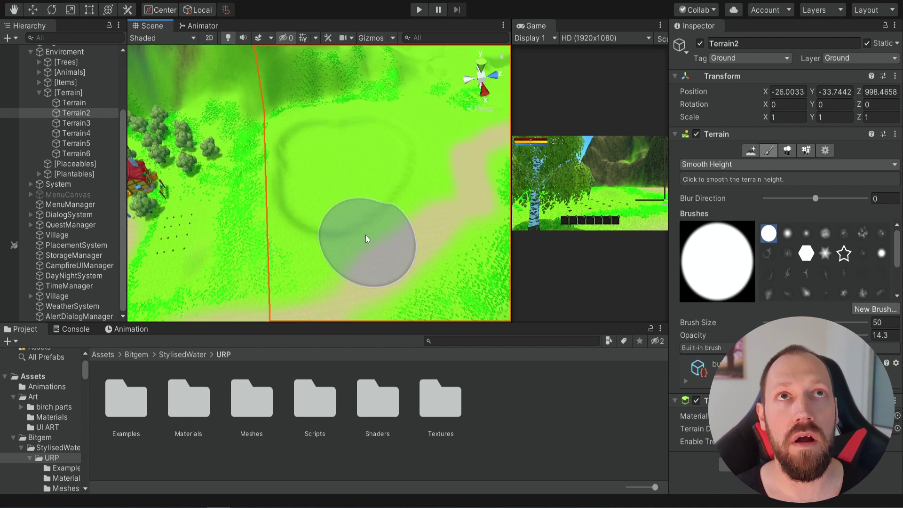
pyautogui.scroll(-2, 366, 235)
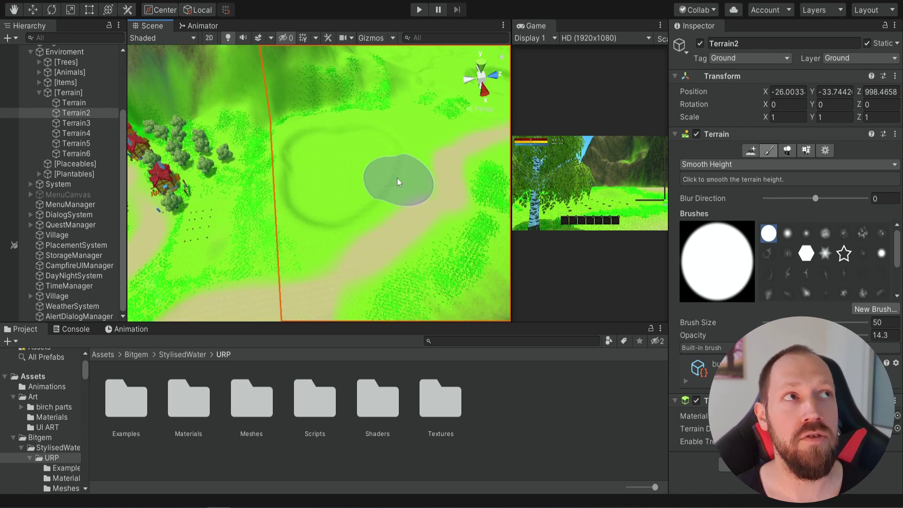
# - Try the Set Height brush at height 0 in the mountain valley above the village, and undo the stroke
pyautogui.click(710, 165)
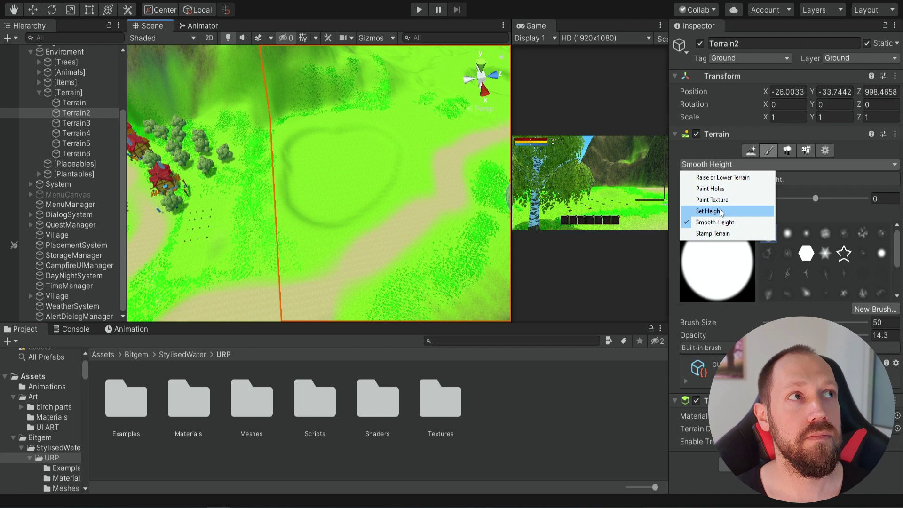
pyautogui.click(719, 210)
pyautogui.moveTo(227, 151); pyautogui.dragTo(288, 146, button='middle')
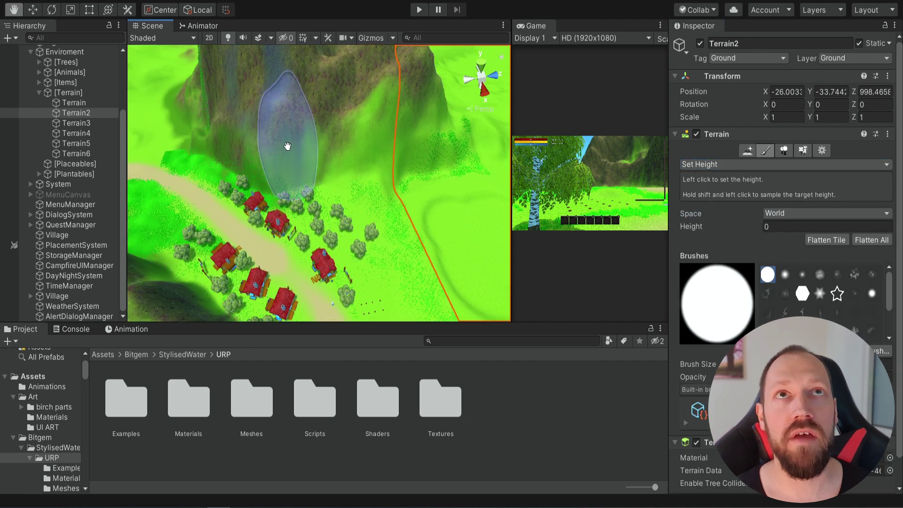
pyautogui.scroll(8, 287, 146)
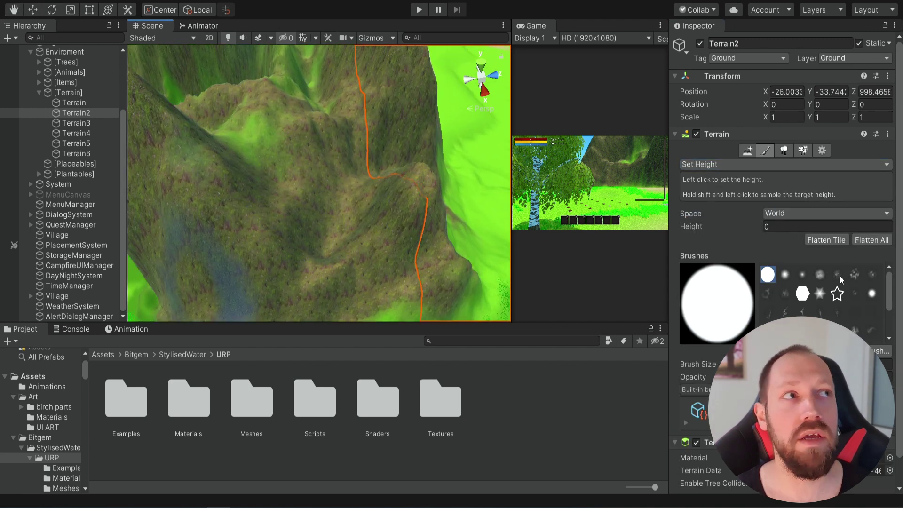
pyautogui.moveTo(286, 194)
pyautogui.mouseDown()
pyautogui.moveTo(305, 173)
pyautogui.moveTo(314, 192)
pyautogui.moveTo(288, 221)
pyautogui.moveTo(282, 248)
pyautogui.moveTo(304, 242)
pyautogui.moveTo(284, 240)
pyautogui.moveTo(291, 255)
pyautogui.moveTo(269, 273)
pyautogui.moveTo(294, 259)
pyautogui.moveTo(284, 293)
pyautogui.moveTo(292, 268)
pyautogui.mouseUp()
pyautogui.moveTo(292, 268); pyautogui.dragTo(332, 234, button='middle')
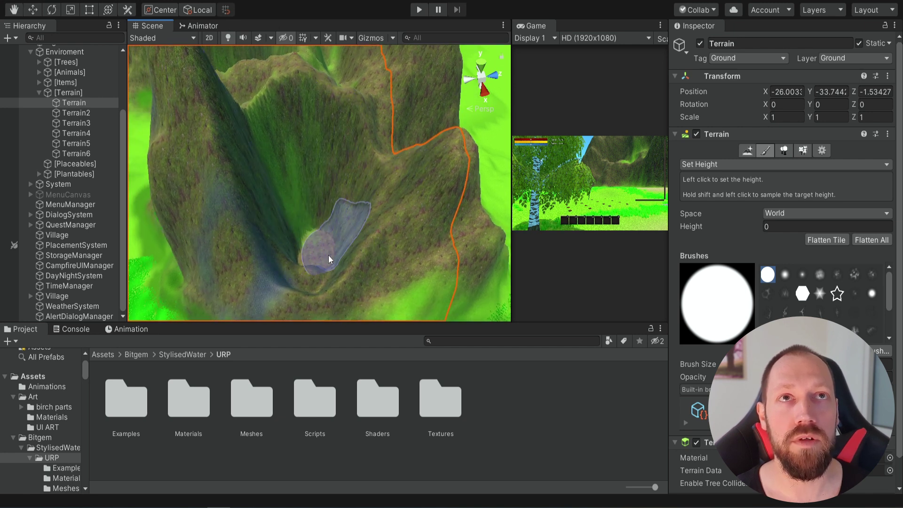
pyautogui.hotkey('ctrl', 'z')
# - Add a 3D cube to the scene inside the lake basin and remove its Box Collider component
pyautogui.moveTo(389, 245)
pyautogui.mouseDown(button='middle')
pyautogui.moveTo(249, 140)
pyautogui.moveTo(220, 89)
pyautogui.mouseUp(button='middle')
pyautogui.moveTo(365, 206); pyautogui.dragTo(288, 99, button='middle')
pyautogui.moveTo(377, 221); pyautogui.dragTo(371, 202, button='middle')
pyautogui.scroll(1, 370, 206)
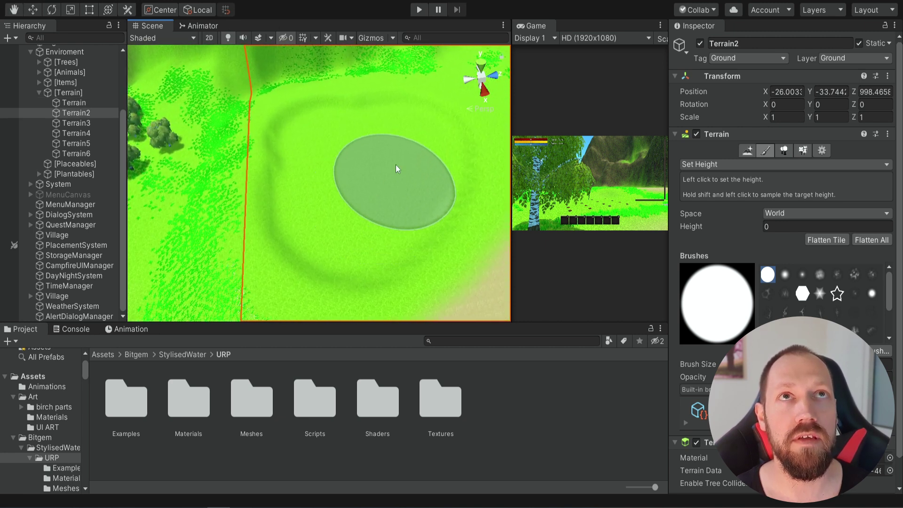
pyautogui.moveTo(338, 241); pyautogui.dragTo(404, 245, button='middle')
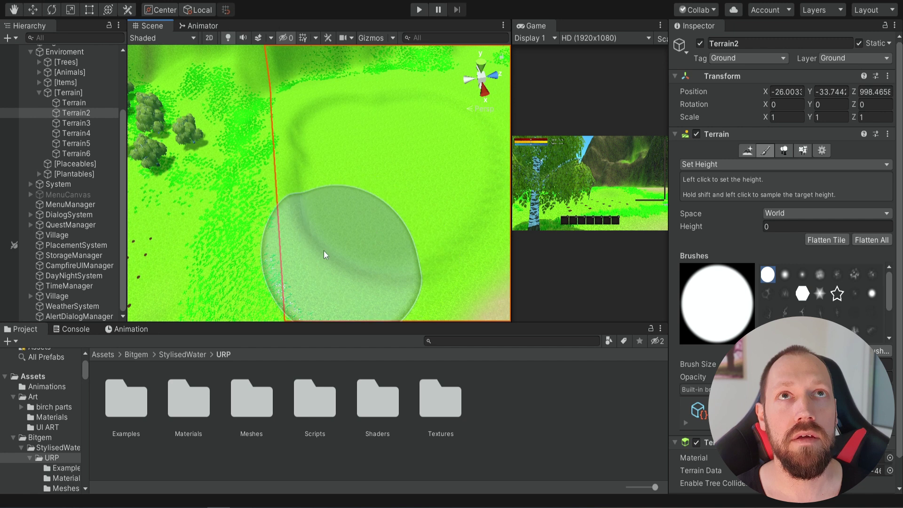
pyautogui.moveTo(324, 251); pyautogui.dragTo(350, 242, button='right')
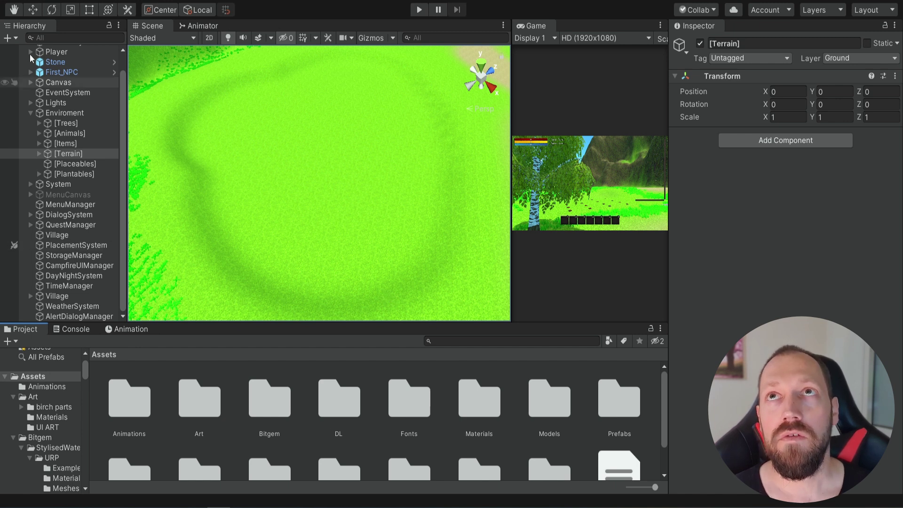
pyautogui.click(31, 114)
pyautogui.rightClick(81, 301)
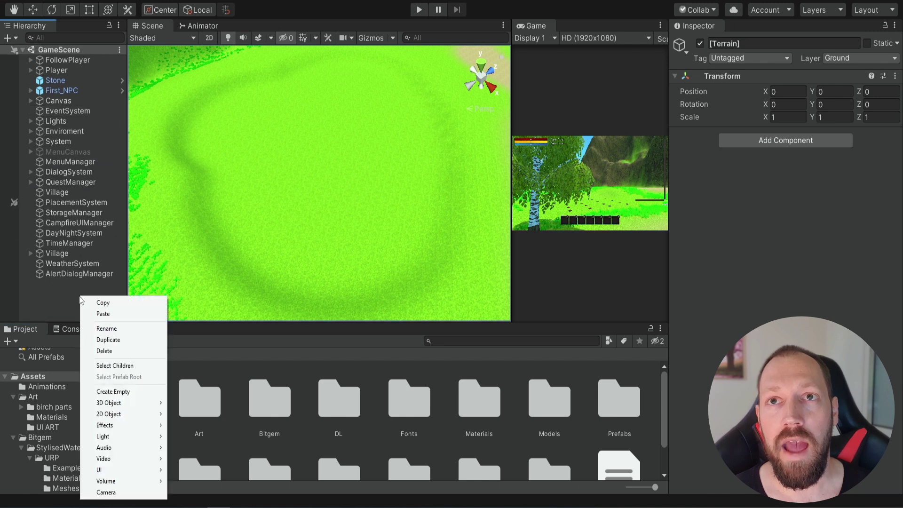
pyautogui.moveTo(148, 405)
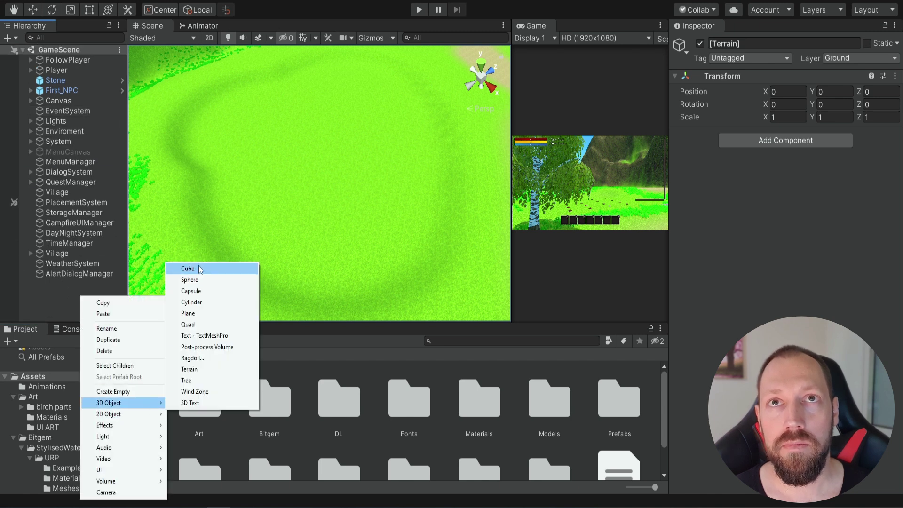
pyautogui.click(198, 268)
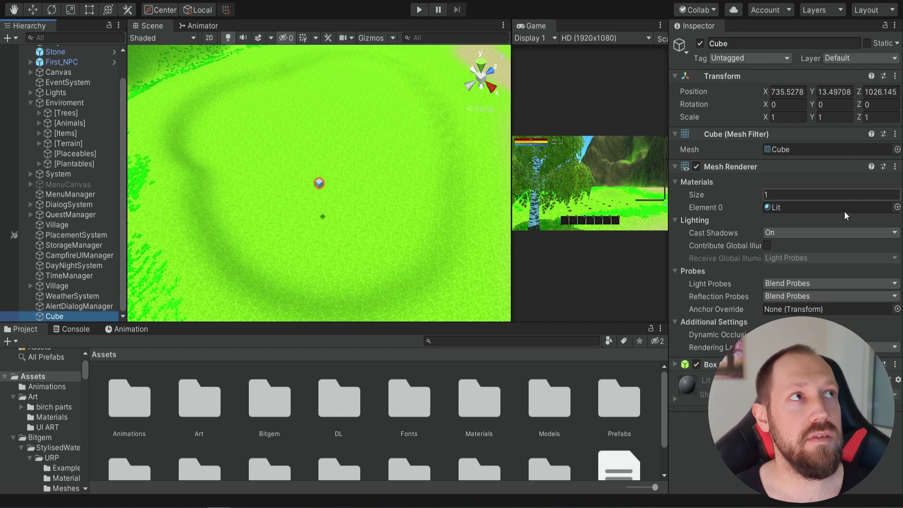
pyautogui.click(895, 364)
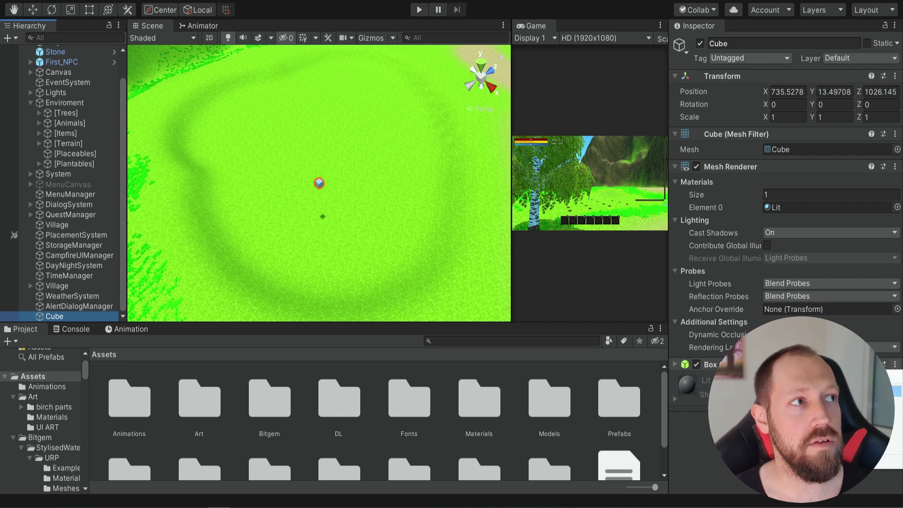
pyautogui.click(868, 391)
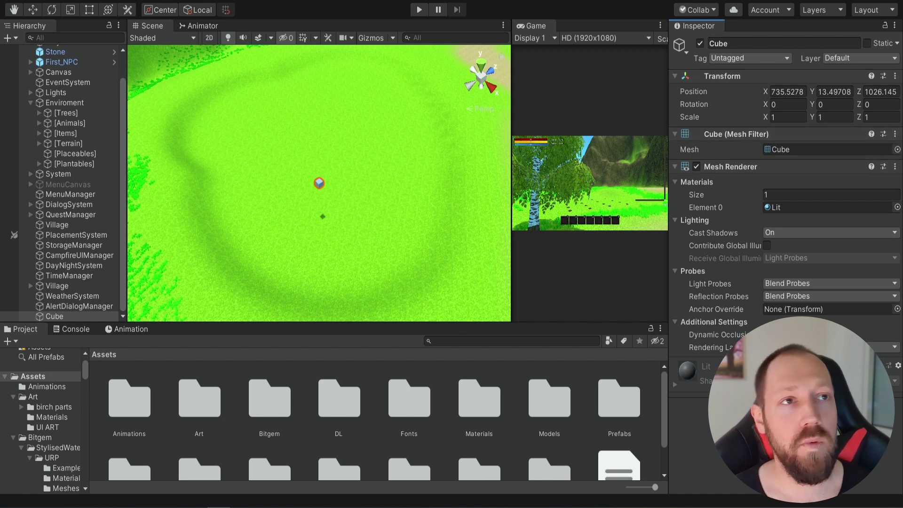
# - Rename the cube in the scene hierarchy as WaterVolume
pyautogui.rightClick(51, 316)
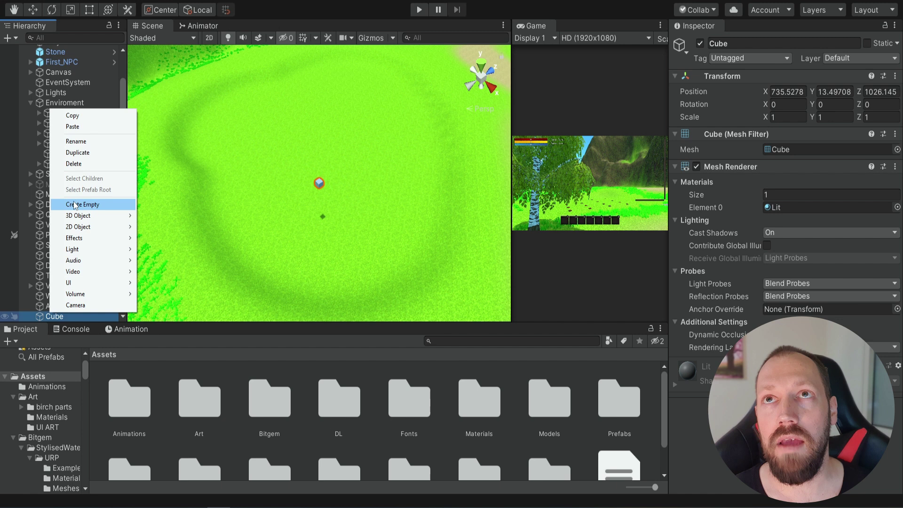
pyautogui.click(80, 141)
pyautogui.write('WaterVolume')
pyautogui.press('Return')
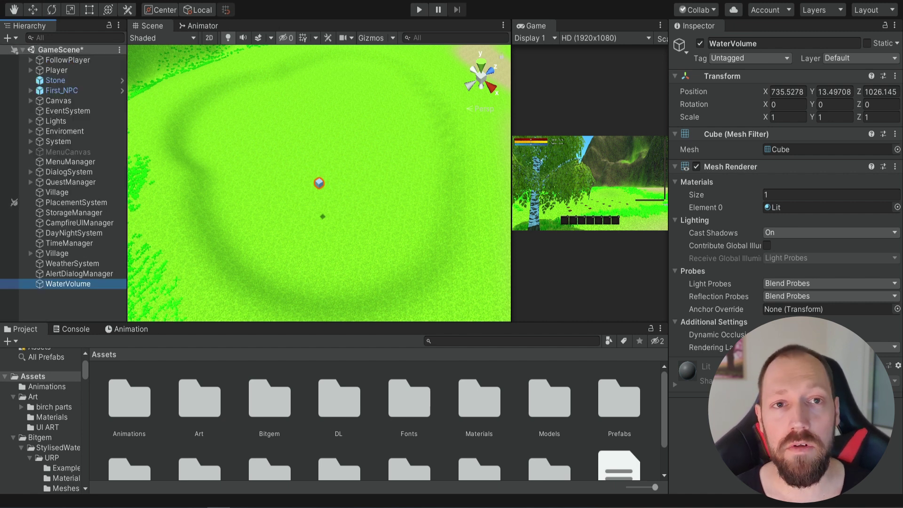
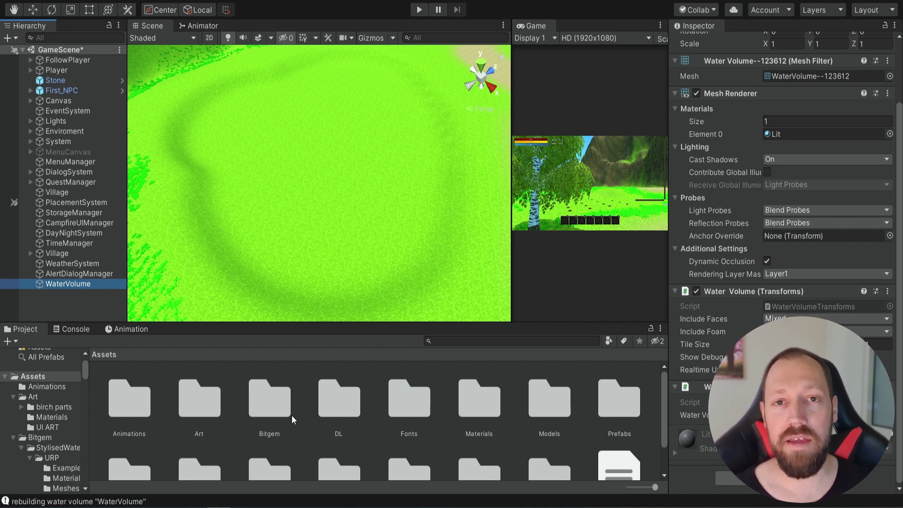
# - Open the water asset's materials folder at Assets/Bitgem/StylisedWater/URP/Materials
pyautogui.doubleClick(274, 400)
pyautogui.doubleClick(126, 404)
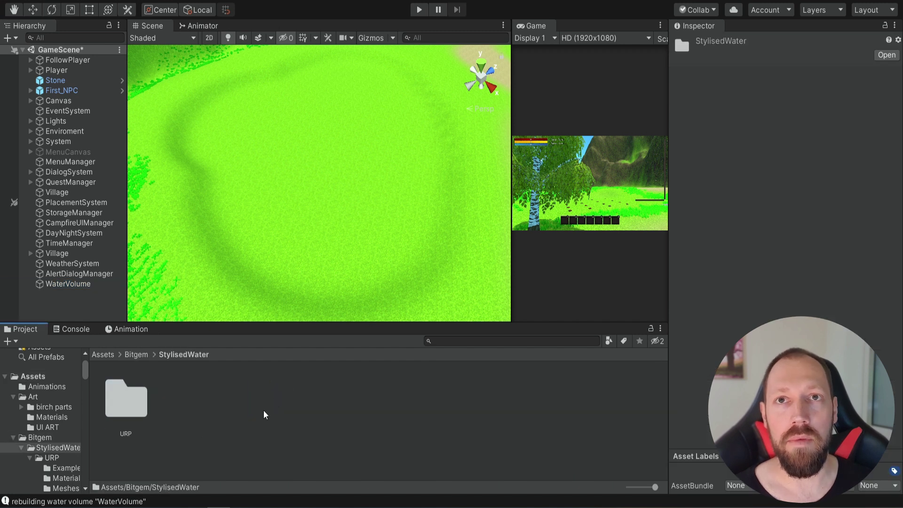
pyautogui.doubleClick(124, 402)
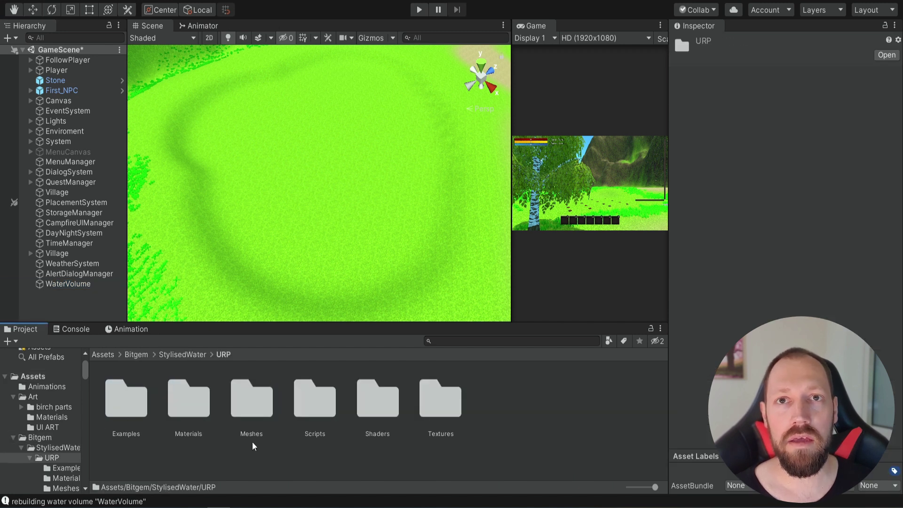
pyautogui.doubleClick(188, 396)
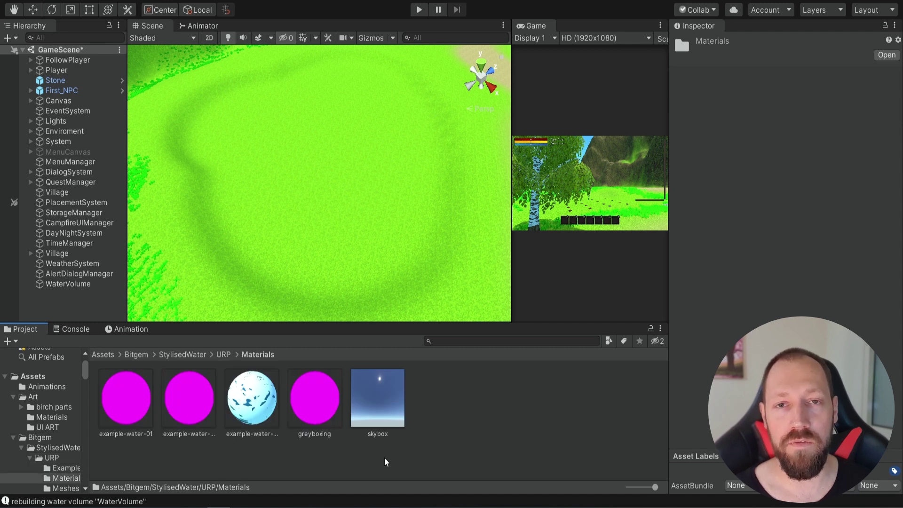
pyautogui.click(175, 445)
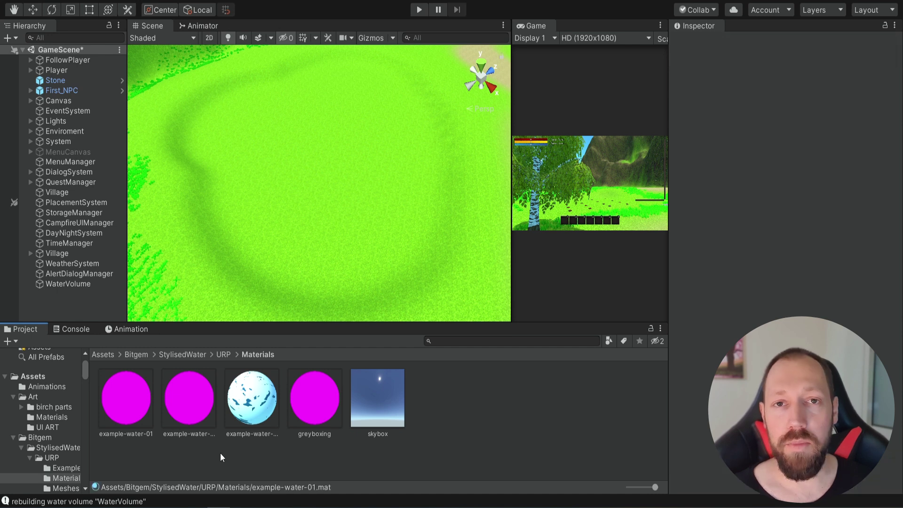
# - Try to upgrade the three example-water materials and greyboxing to UniversalRP materials, and check the shaders of greyboxing and example-water-02
pyautogui.click(122, 396)
pyautogui.keyDown('ctrl'); pyautogui.click(187, 397); pyautogui.keyUp('ctrl')
pyautogui.keyDown('ctrl'); pyautogui.click(250, 403); pyautogui.keyUp('ctrl')
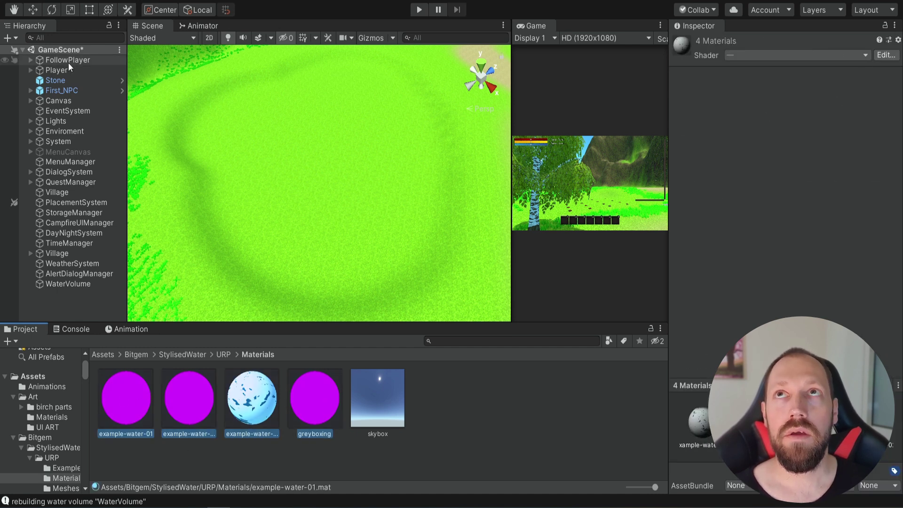
pyautogui.click(23, 6)
pyautogui.moveTo(87, 341)
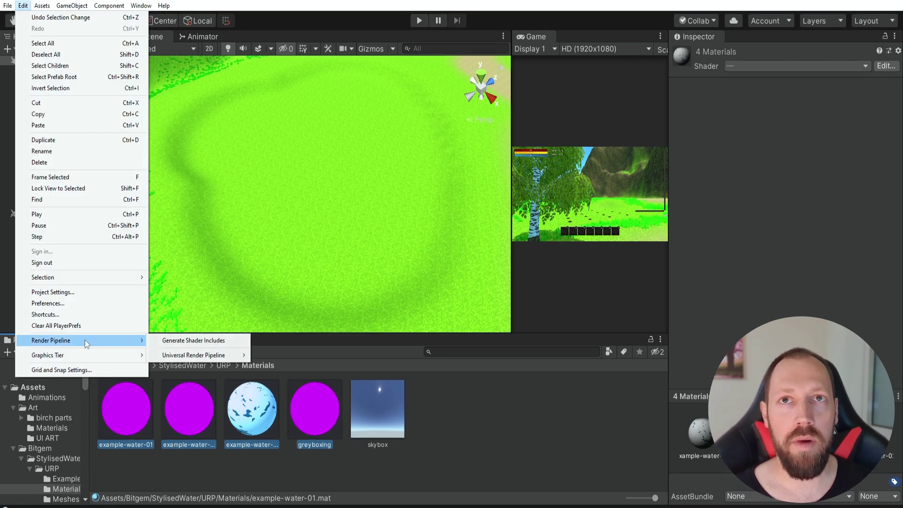
pyautogui.moveTo(195, 357)
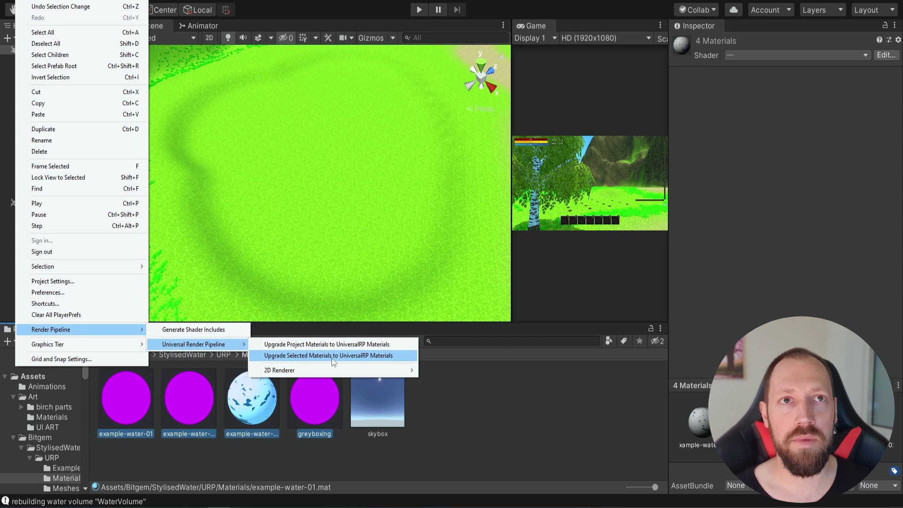
pyautogui.click(332, 356)
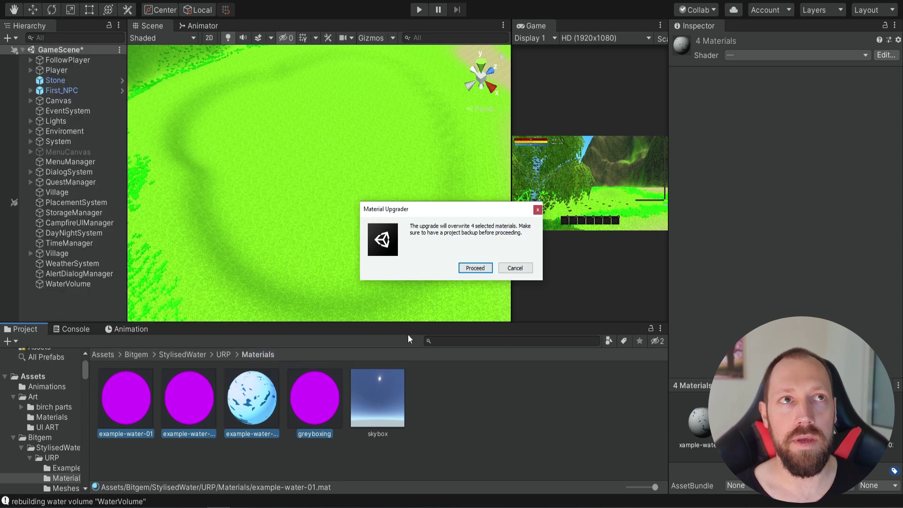
pyautogui.click(476, 268)
pyautogui.click(210, 451)
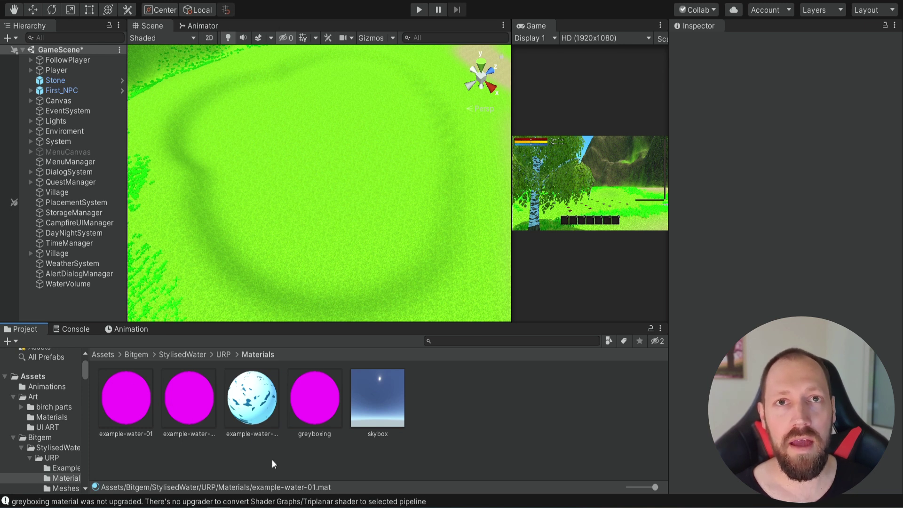
pyautogui.click(315, 398)
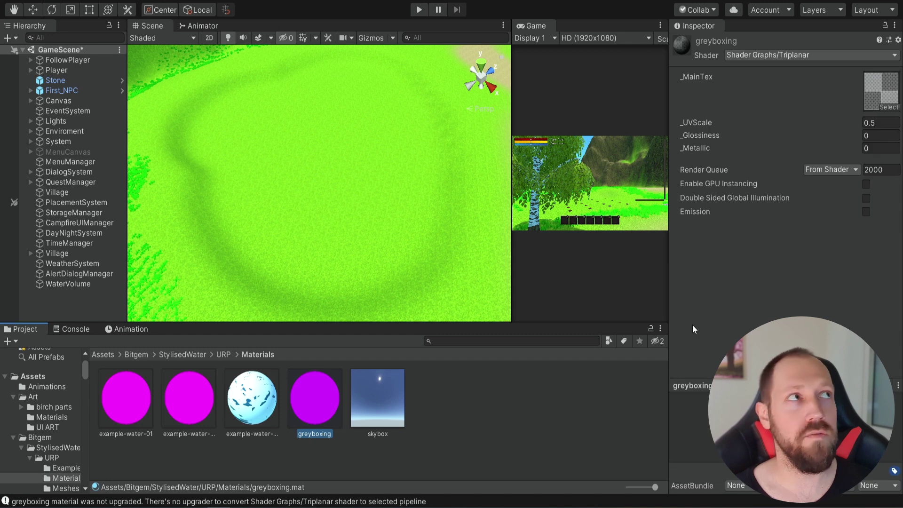
pyautogui.click(190, 408)
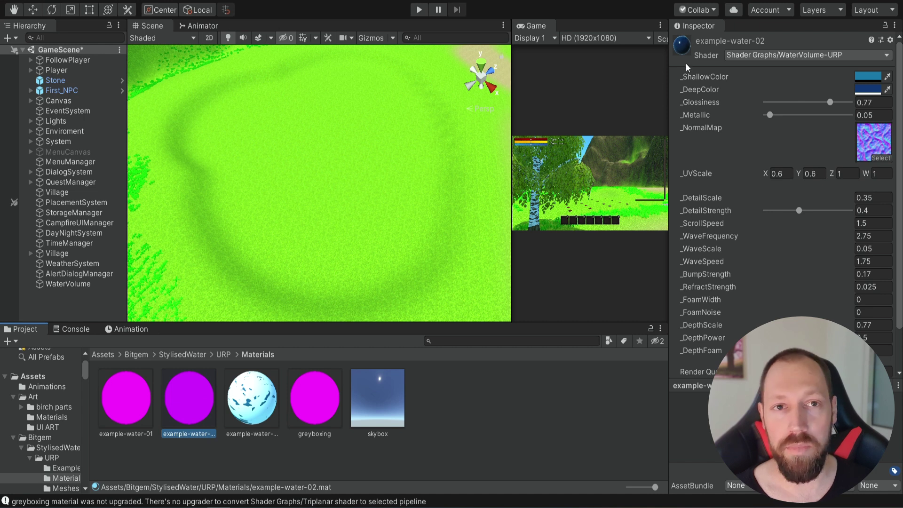
# - Assign the example-water-03 material to Element 0 of the WaterVolume's Mesh Renderer
pyautogui.click(67, 285)
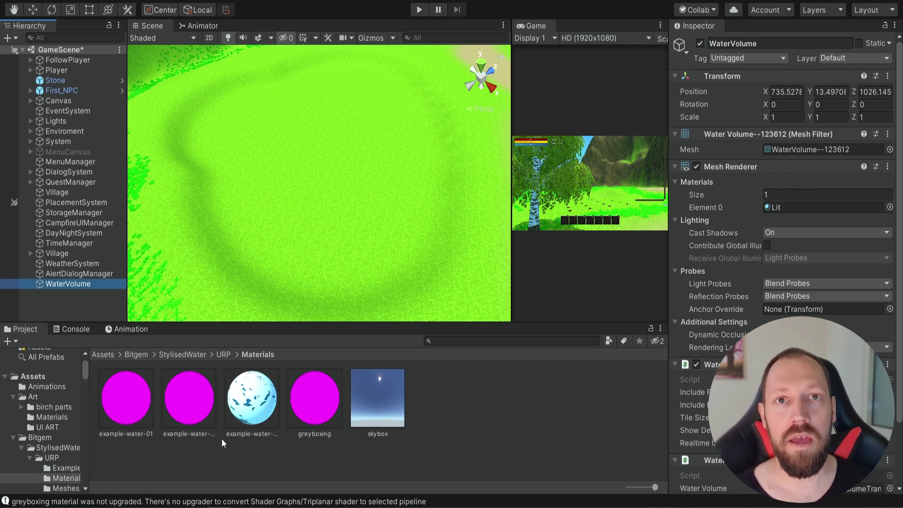
pyautogui.click(258, 402)
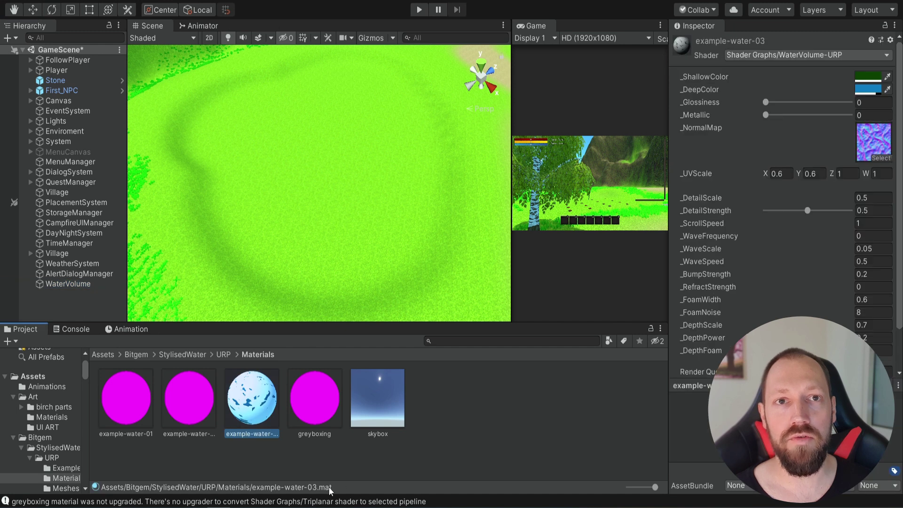
pyautogui.click(75, 282)
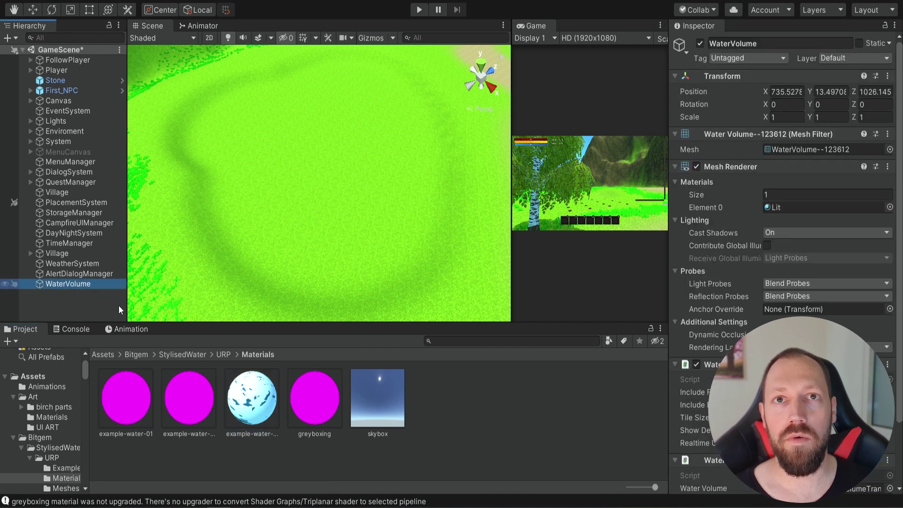
pyautogui.moveTo(251, 398); pyautogui.dragTo(576, 302)
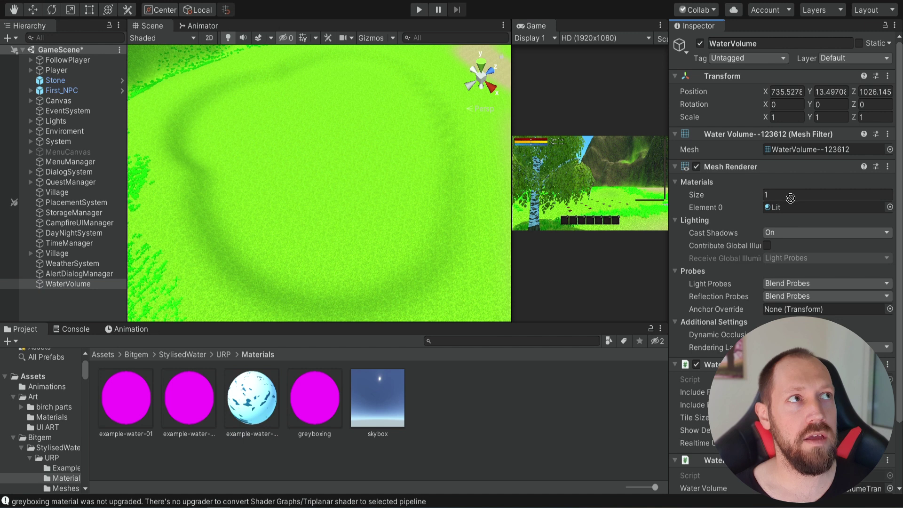
pyautogui.moveTo(785, 210); pyautogui.dragTo(785, 210)
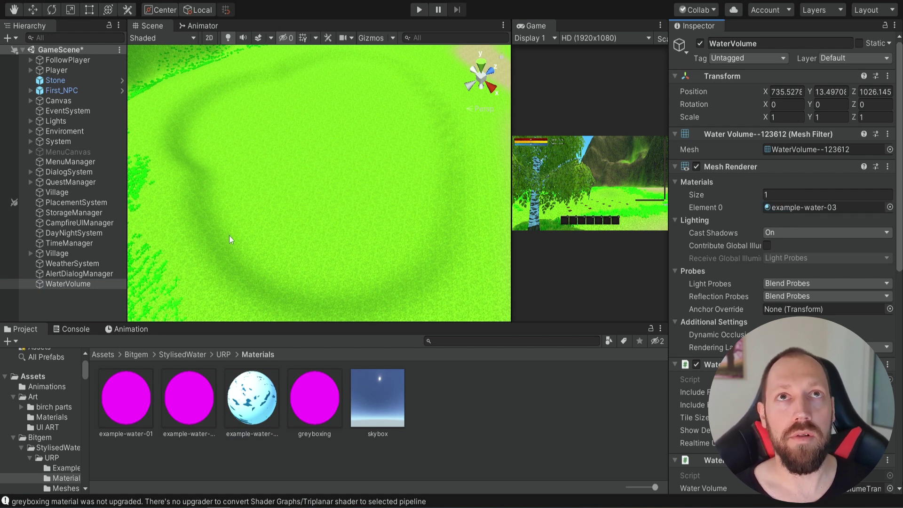
# - Create an empty child object under WaterVolume and enlarge its scale in X and Z, with X at 50
pyautogui.rightClick(66, 284)
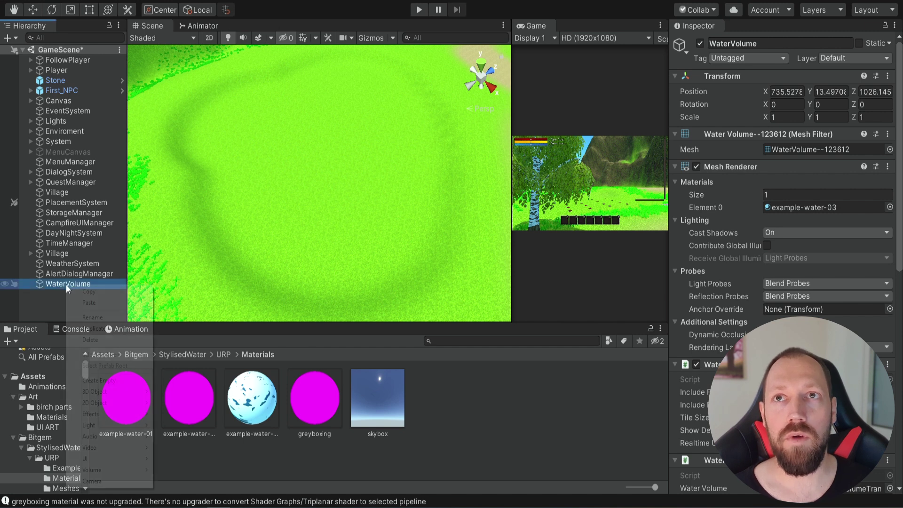
pyautogui.click(112, 381)
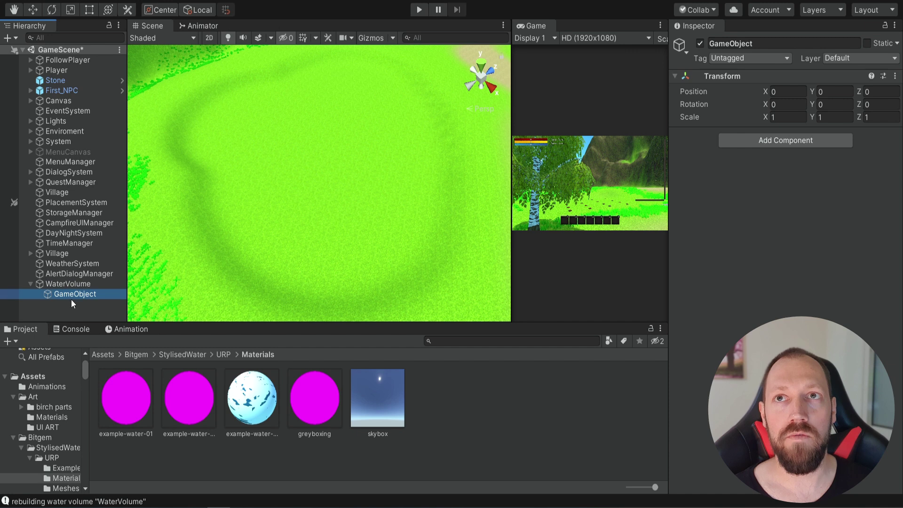
pyautogui.click(795, 117)
pyautogui.write('50')
pyautogui.click(877, 116)
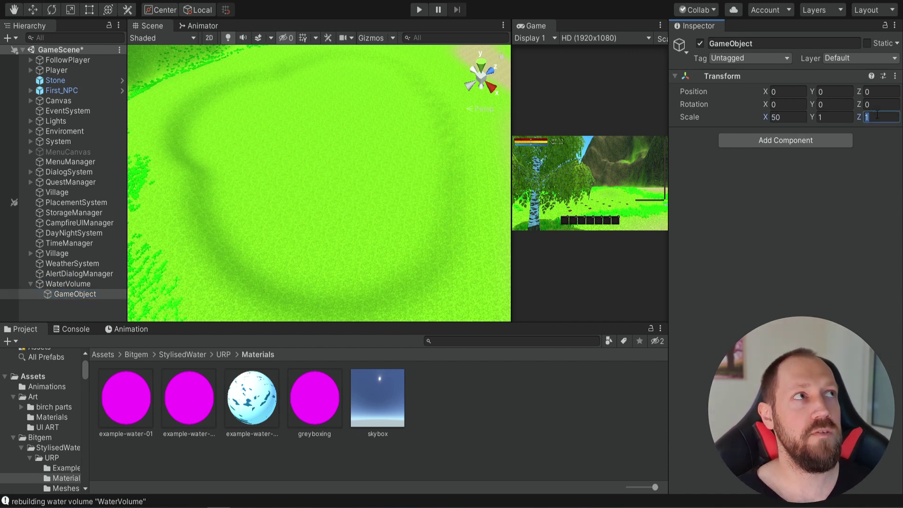
# - Rebuild the WaterVolume mesh by lowering its Tile Size to 0.1 and setting it back to 1
pyautogui.click(77, 283)
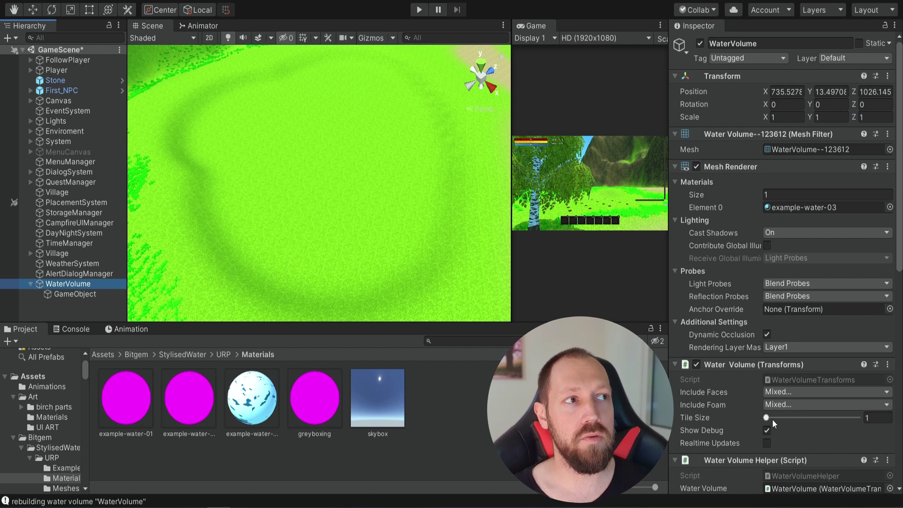
pyautogui.click(768, 419)
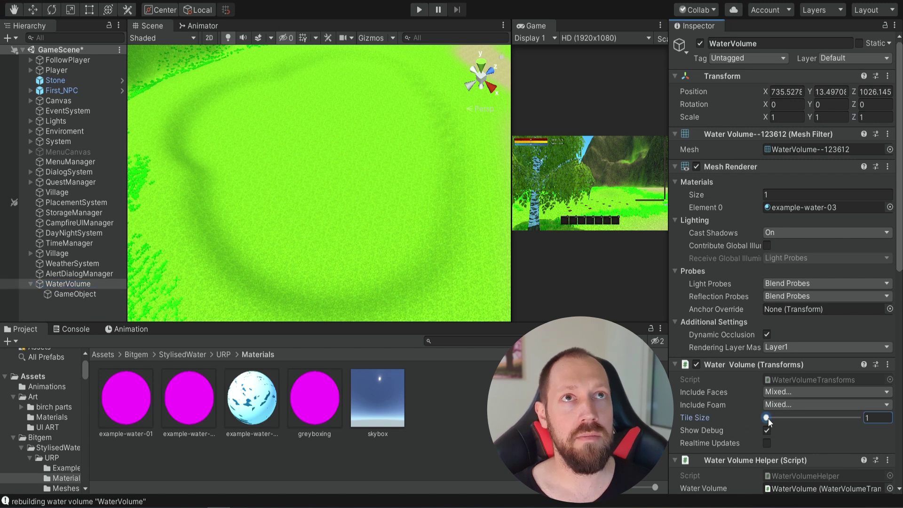
pyautogui.moveTo(772, 419); pyautogui.dragTo(764, 419)
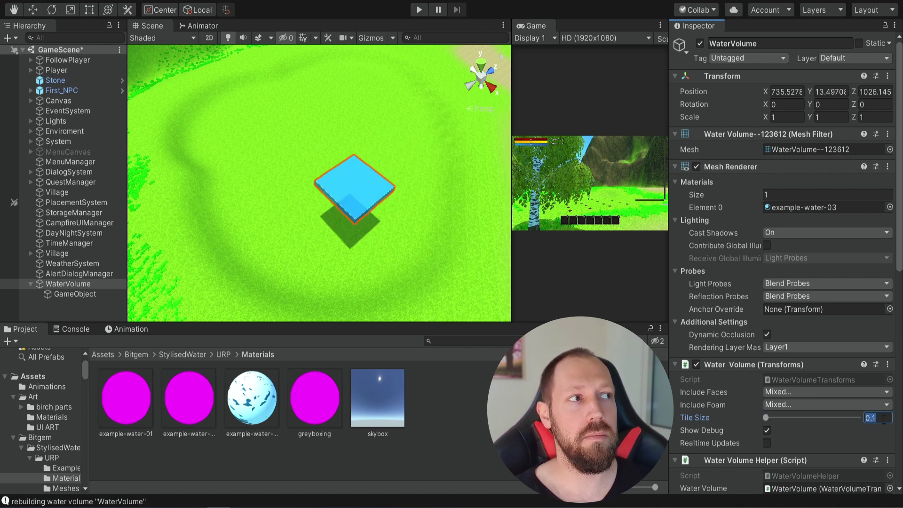
pyautogui.write('1')
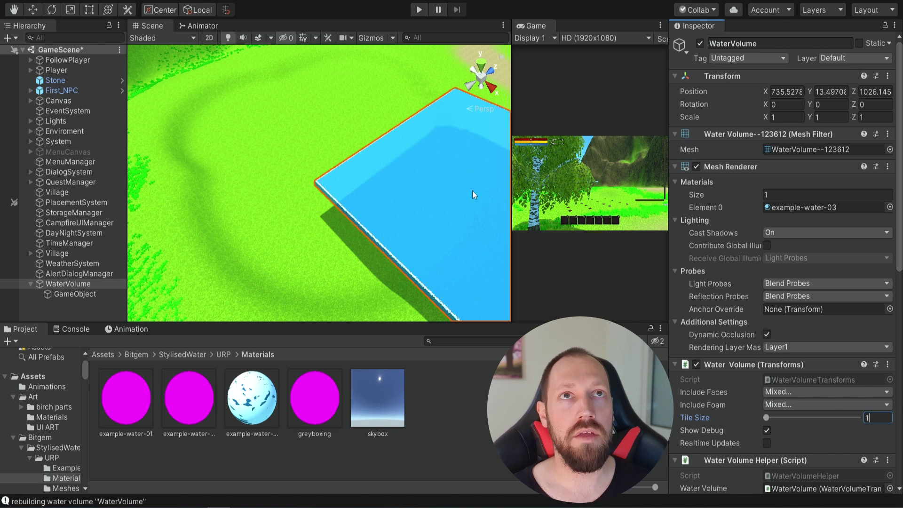
# - Move the water volume into the lake basin and lower it, to about X 695.1, Y 6.1, Z 1017.9
pyautogui.moveTo(411, 251); pyautogui.dragTo(326, 215, button='middle')
pyautogui.scroll(-3, 325, 214)
pyautogui.moveTo(247, 181); pyautogui.dragTo(224, 187, button='middle')
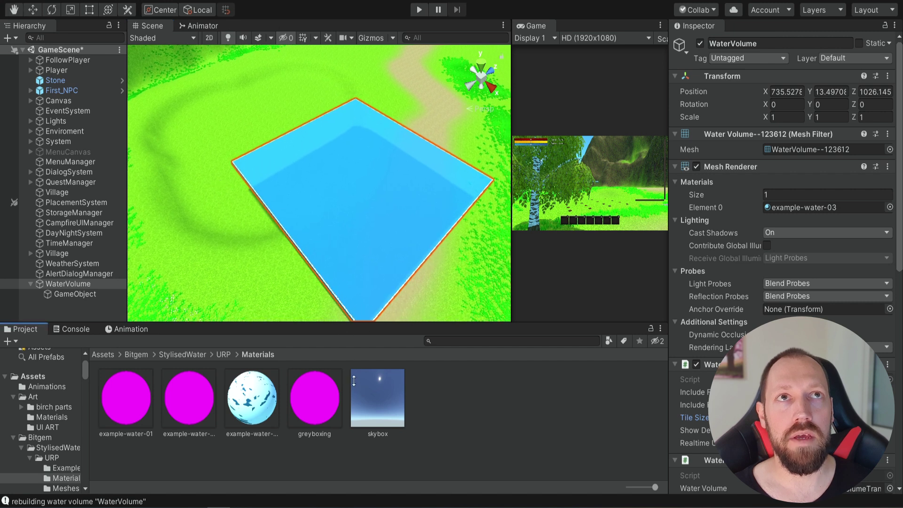
pyautogui.click(35, 10)
pyautogui.moveTo(351, 185); pyautogui.dragTo(237, 156)
pyautogui.moveTo(236, 157); pyautogui.dragTo(318, 203, button='middle')
pyautogui.scroll(3, 352, 226)
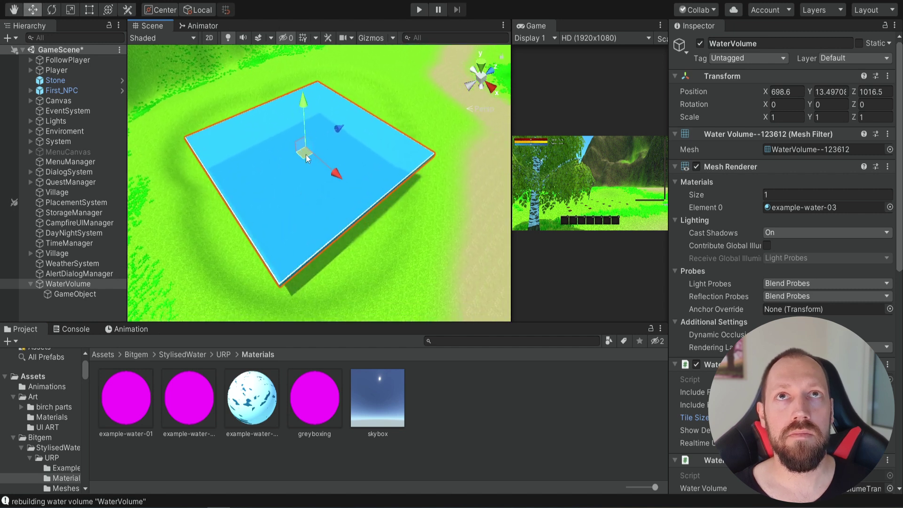
pyautogui.moveTo(305, 155); pyautogui.dragTo(303, 152)
pyautogui.moveTo(299, 104); pyautogui.dragTo(343, 137)
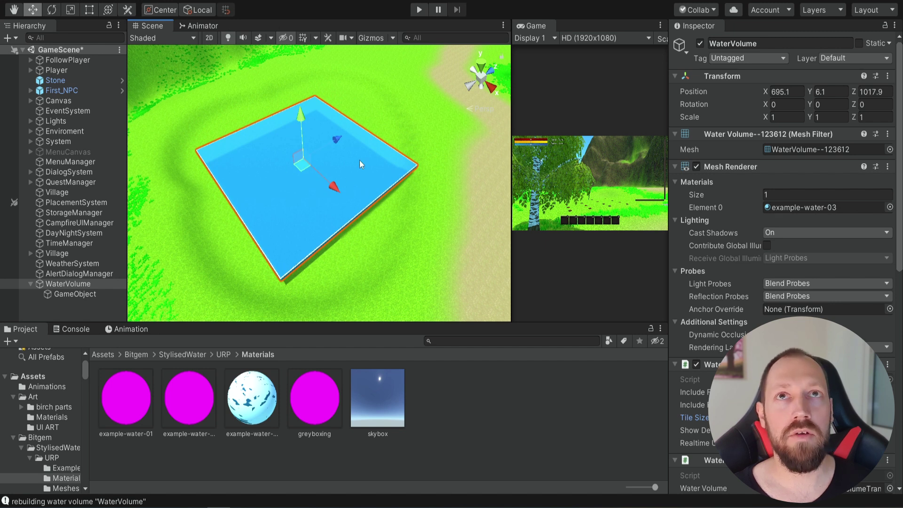
# - Stretch the water volume in both directions along Z to a scale of about 1.92 and lower it to about Y 3.6
pyautogui.press('t')
pyautogui.moveTo(242, 221); pyautogui.dragTo(191, 246)
pyautogui.moveTo(359, 134); pyautogui.dragTo(412, 97)
pyautogui.click(42, 11)
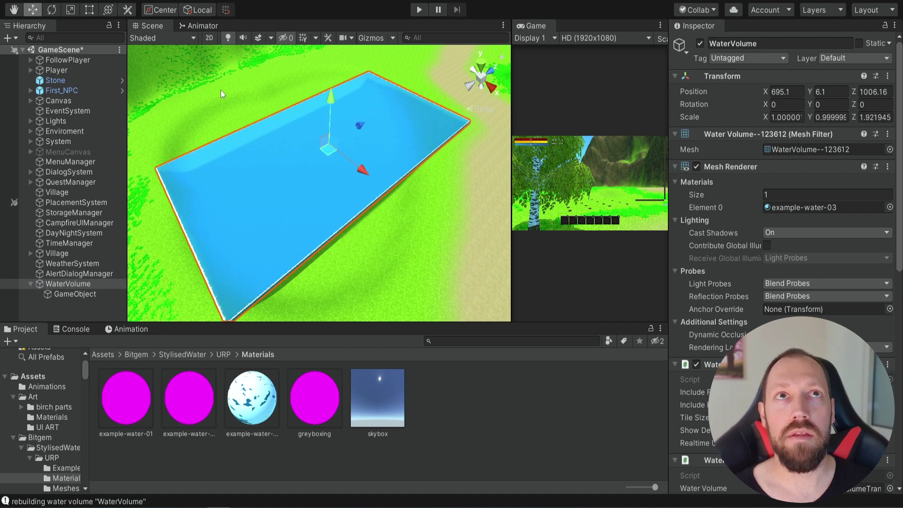
pyautogui.moveTo(331, 109); pyautogui.dragTo(331, 107)
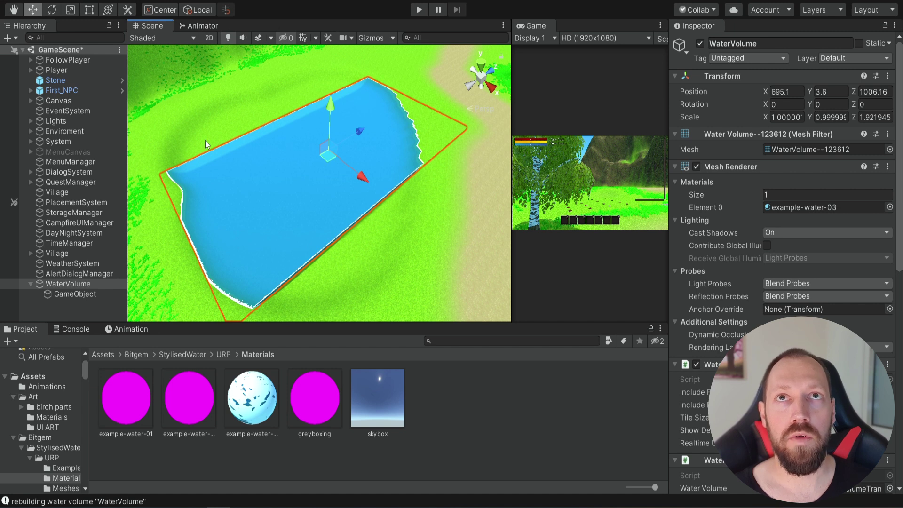
# - Widen the water volume along X to a scale of about 2.07 so it spans the basin
pyautogui.click(90, 11)
pyautogui.moveTo(278, 121); pyautogui.dragTo(243, 84)
pyautogui.moveTo(356, 222); pyautogui.dragTo(414, 294)
pyautogui.press('q')
pyautogui.moveTo(319, 234); pyautogui.dragTo(362, 214)
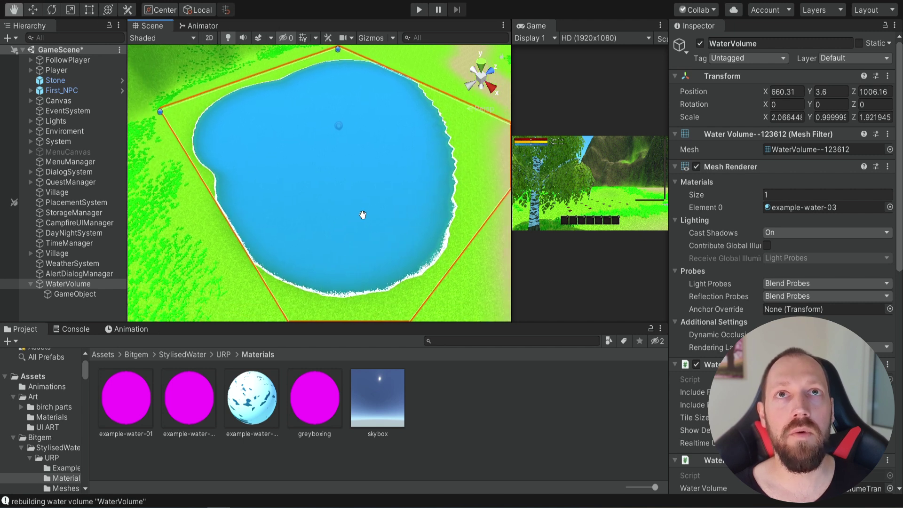
# - Extend the water volume's edges along Z to a scale of about 2.11 so it reaches past the lake's shoreline
pyautogui.moveTo(234, 232); pyautogui.dragTo(223, 239)
pyautogui.scroll(3, 294, 229)
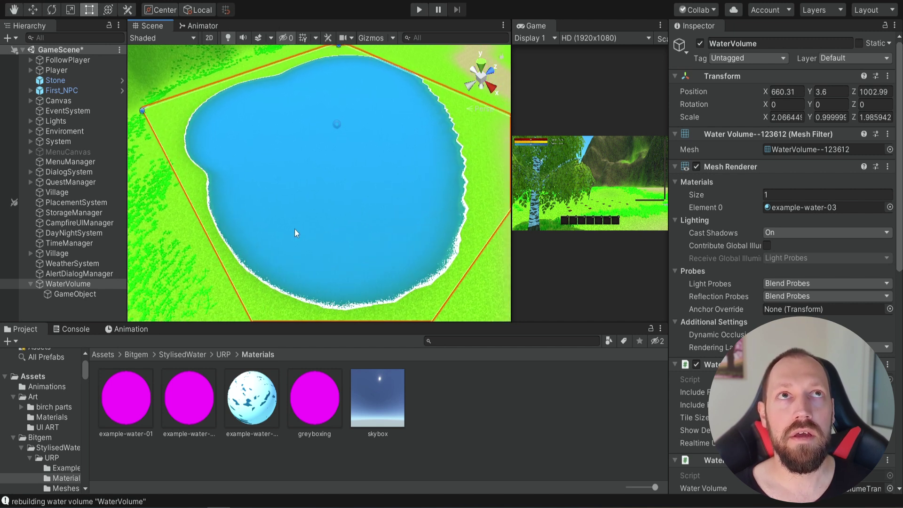
pyautogui.moveTo(383, 99); pyautogui.dragTo(365, 125, button='middle')
pyautogui.moveTo(390, 89); pyautogui.dragTo(387, 84)
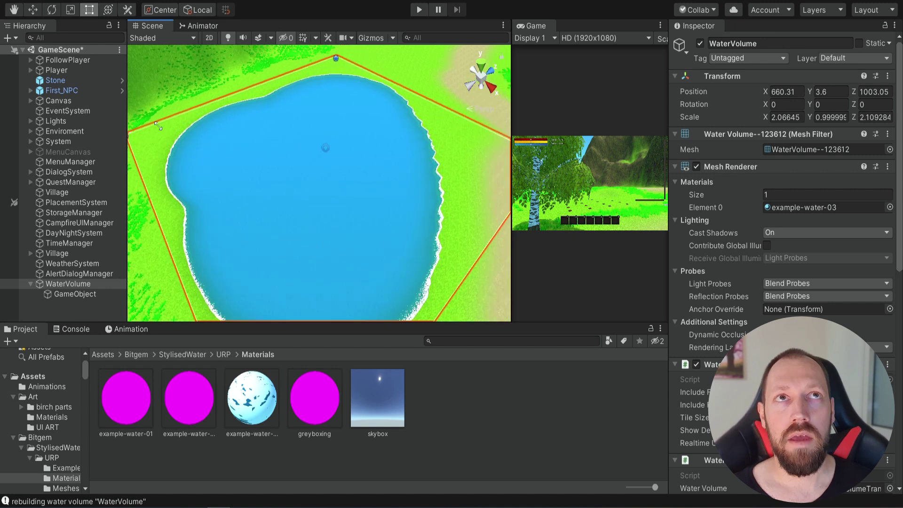
pyautogui.moveTo(294, 240); pyautogui.dragTo(285, 188, button='middle')
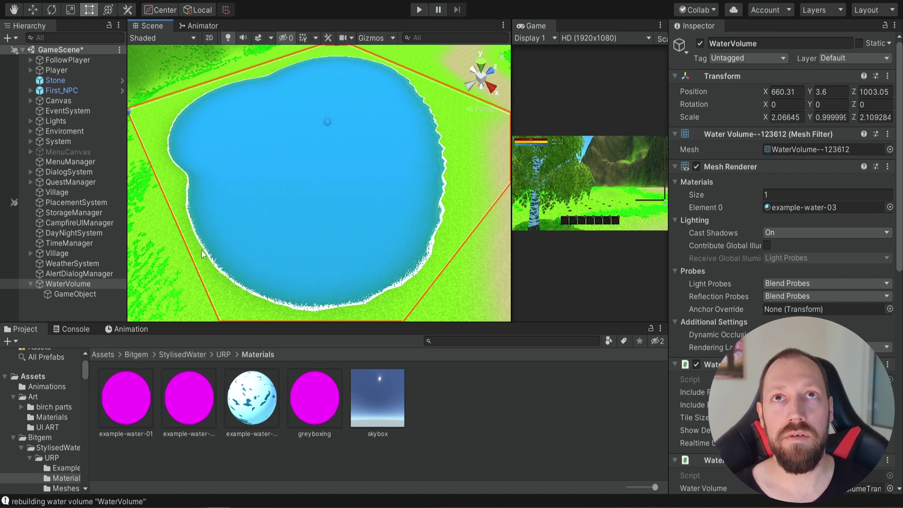
# - Try Y scales of 1.4 and 0.84 on the water volume and settle on 0.21
pyautogui.moveTo(436, 246); pyautogui.dragTo(397, 234, button='right')
pyautogui.moveTo(397, 233); pyautogui.dragTo(352, 131, button='middle')
pyautogui.moveTo(364, 175); pyautogui.dragTo(349, 246, button='middle')
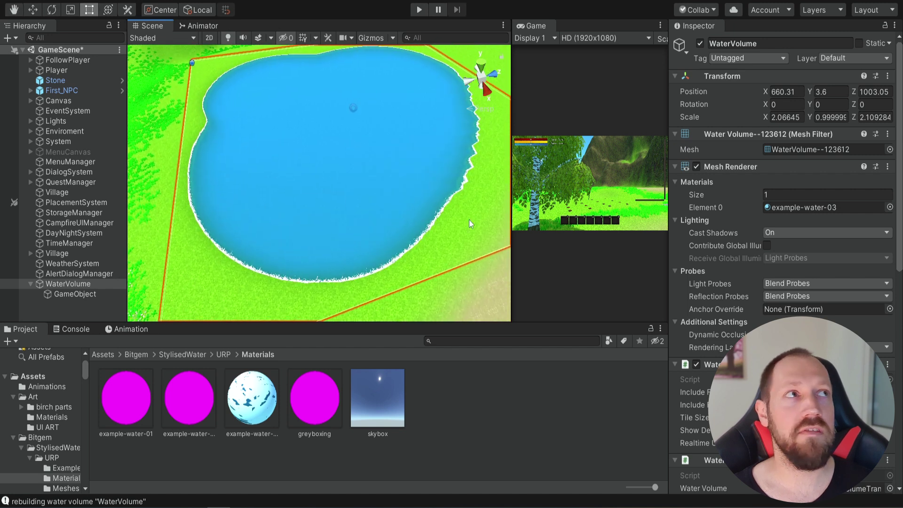
pyautogui.click(814, 117)
pyautogui.write('2.2')
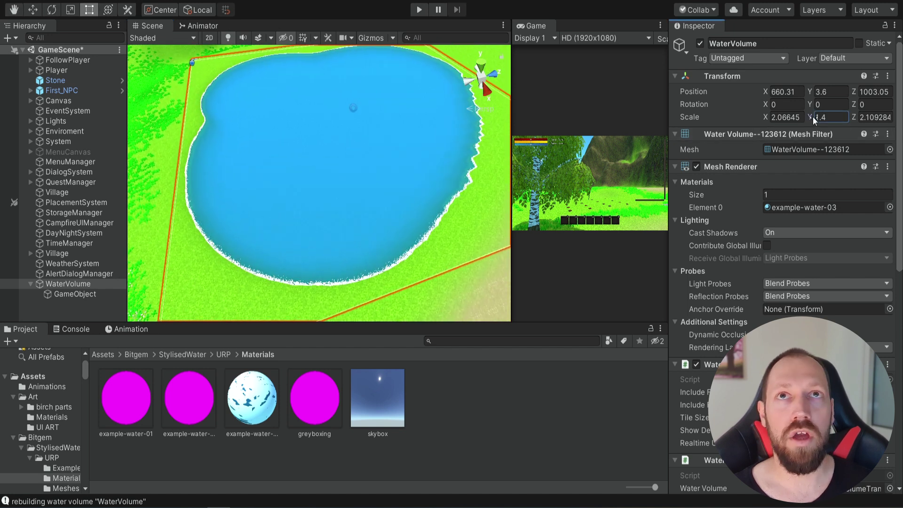
pyautogui.press('BackSpace')
pyautogui.press('BackSpace')
pyautogui.press('BackSpace')
pyautogui.write('0.84')
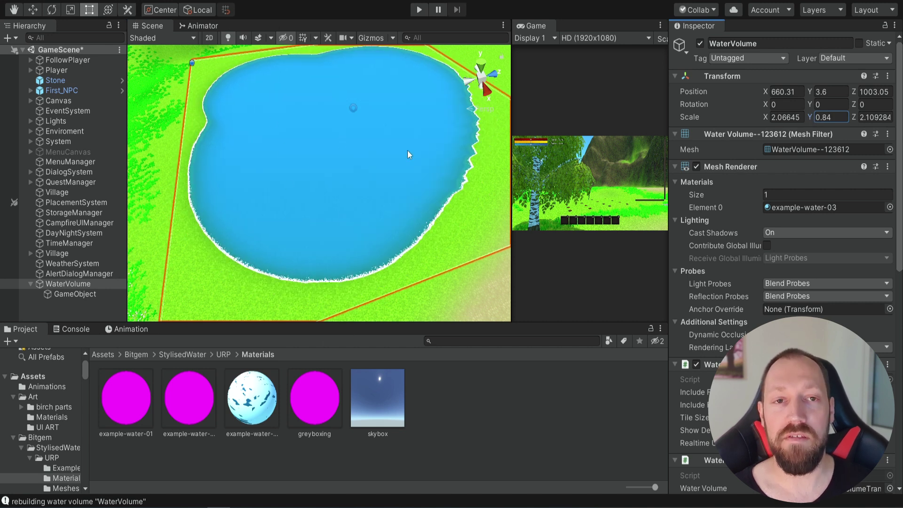
# - Widen the scene view and examine the water's edge closely along the lake's shoreline
pyautogui.moveTo(334, 250); pyautogui.dragTo(373, 264, button='middle')
pyautogui.moveTo(335, 259); pyautogui.dragTo(395, 260, button='right')
pyautogui.moveTo(305, 223); pyautogui.dragTo(413, 286, button='middle')
pyautogui.scroll(2, 286, 244)
pyautogui.keyDown('alt'); pyautogui.moveTo(335, 264); pyautogui.dragTo(282, 183); pyautogui.keyUp('alt')
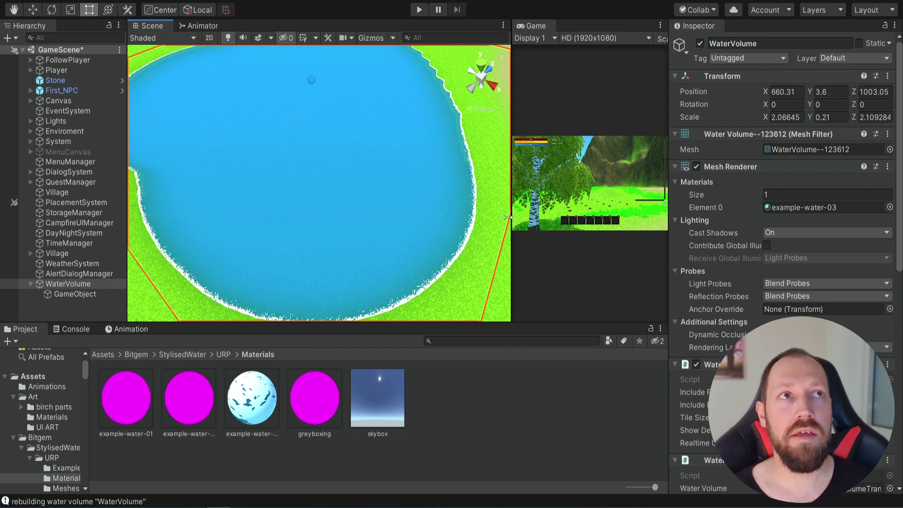
pyautogui.moveTo(512, 217); pyautogui.dragTo(582, 217)
pyautogui.moveTo(407, 200); pyautogui.dragTo(380, 255, button='middle')
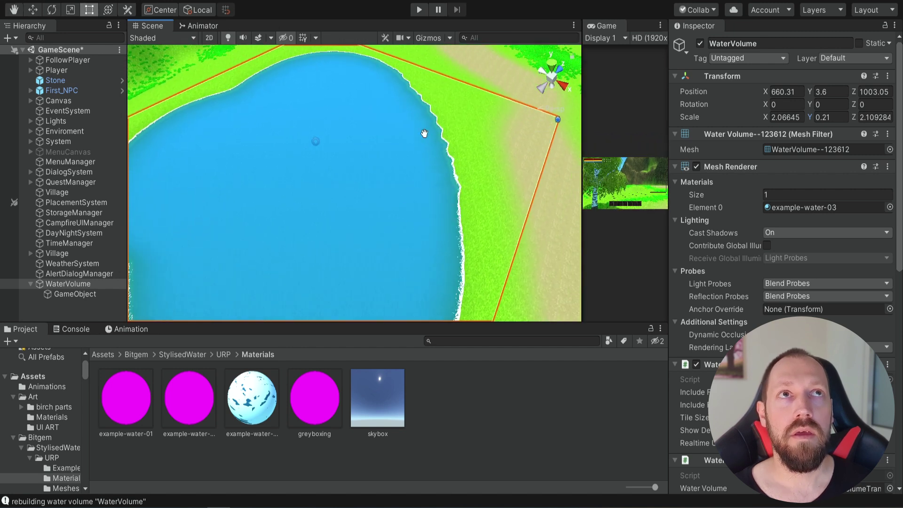
pyautogui.moveTo(426, 133); pyautogui.dragTo(343, 180, button='middle')
pyautogui.scroll(8, 344, 180)
pyautogui.scroll(6, 344, 181)
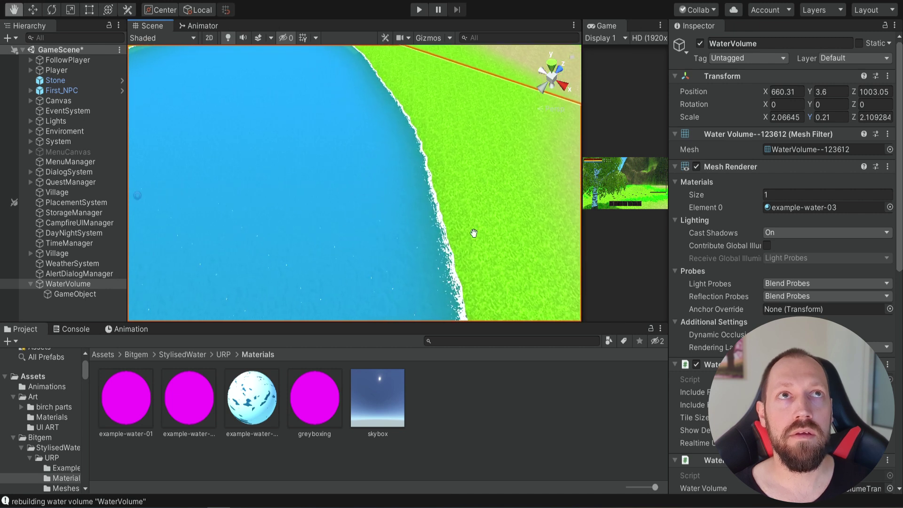
pyautogui.moveTo(337, 231); pyautogui.dragTo(335, 216, button='right')
pyautogui.moveTo(434, 286); pyautogui.dragTo(447, 290, button='middle')
pyautogui.keyDown('alt'); pyautogui.moveTo(447, 289); pyautogui.dragTo(283, 84); pyautogui.keyUp('alt')
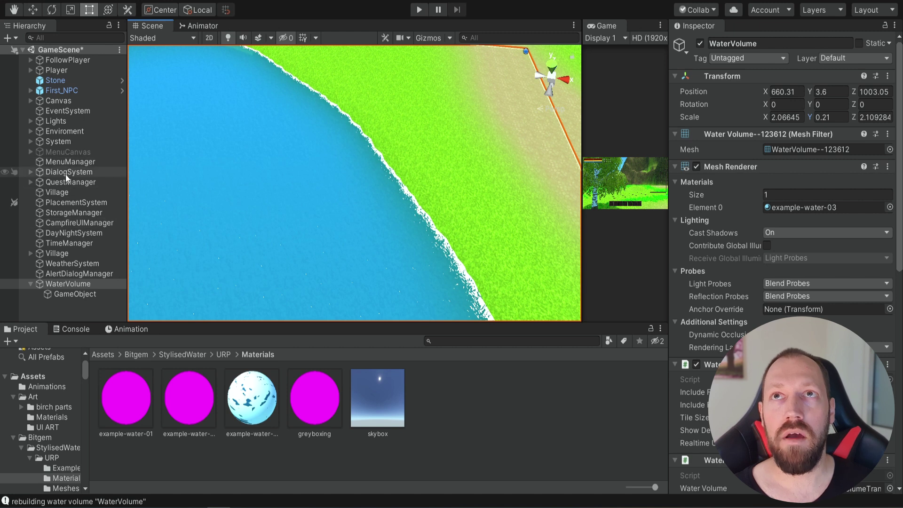
# - Smooth Terrain2's height along the lake's jagged shoreline using Smooth Height with a brush size of 14
pyautogui.click(433, 142)
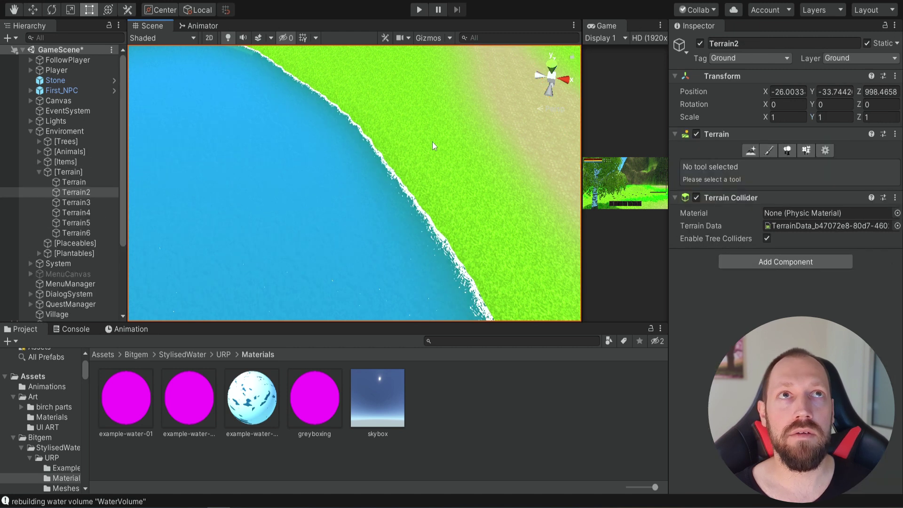
pyautogui.click(766, 150)
pyautogui.click(718, 165)
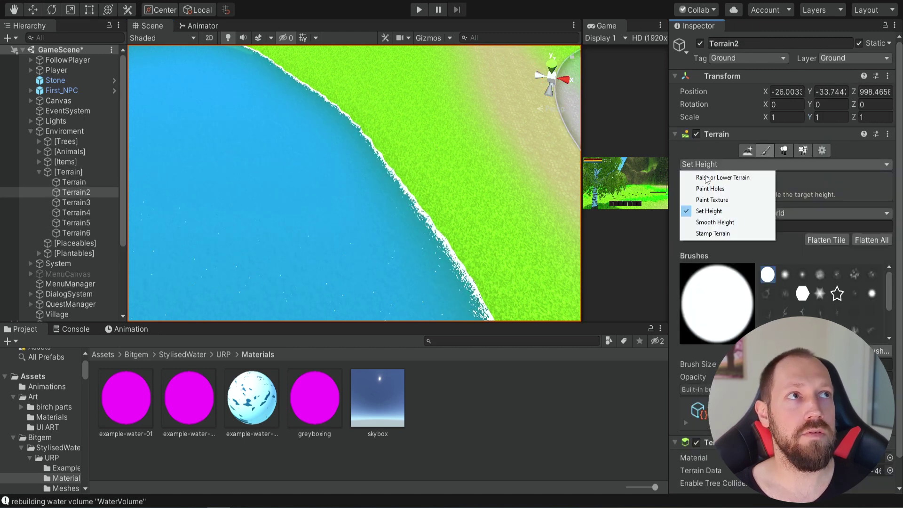
pyautogui.click(719, 221)
pyautogui.click(768, 322)
pyautogui.moveTo(348, 153)
pyautogui.mouseDown()
pyautogui.moveTo(356, 136)
pyautogui.moveTo(313, 100)
pyautogui.moveTo(349, 111)
pyautogui.mouseUp()
pyautogui.click(772, 323)
pyautogui.moveTo(355, 156)
pyautogui.mouseDown()
pyautogui.moveTo(402, 212)
pyautogui.moveTo(415, 214)
pyautogui.moveTo(231, 70)
pyautogui.mouseUp()
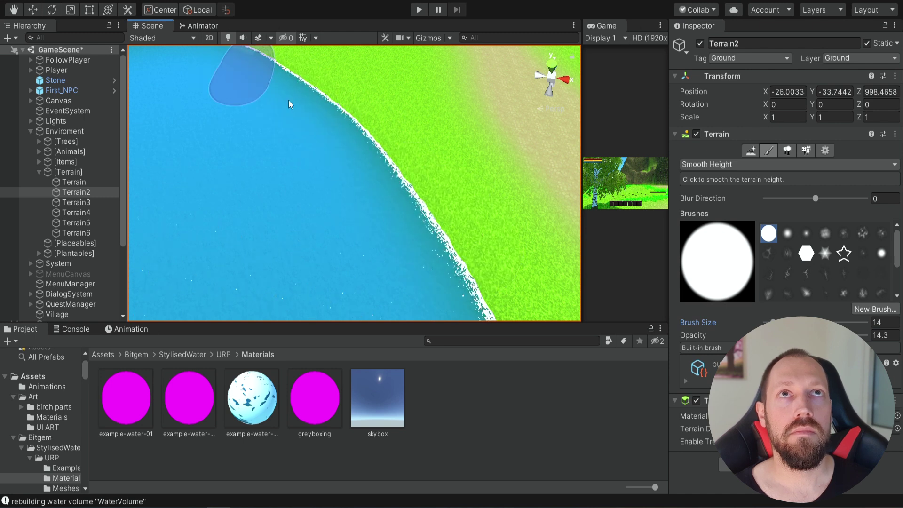
# - Examine the shoreline around the rest of the lake from several angles
pyautogui.scroll(-3, 387, 235)
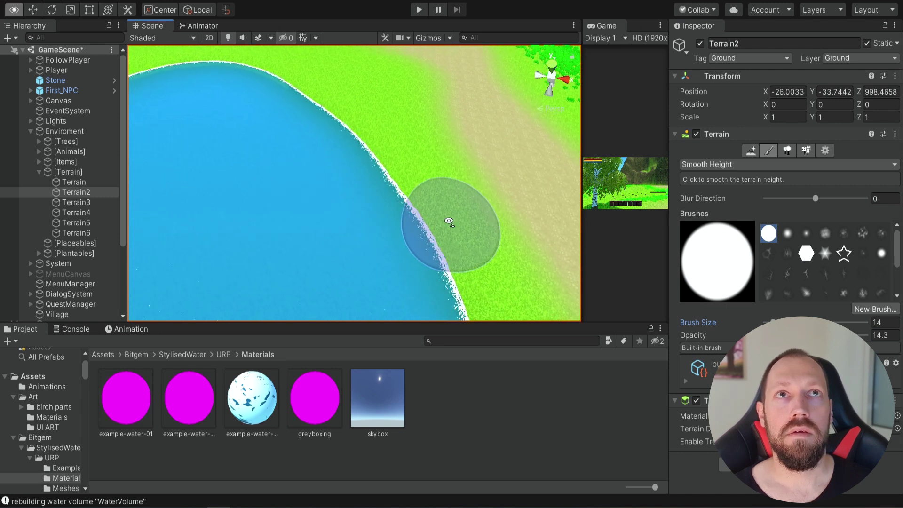
pyautogui.moveTo(449, 221); pyautogui.dragTo(220, 224, button='right')
pyautogui.moveTo(258, 242); pyautogui.dragTo(564, 90, button='middle')
pyautogui.scroll(-3, 327, 234)
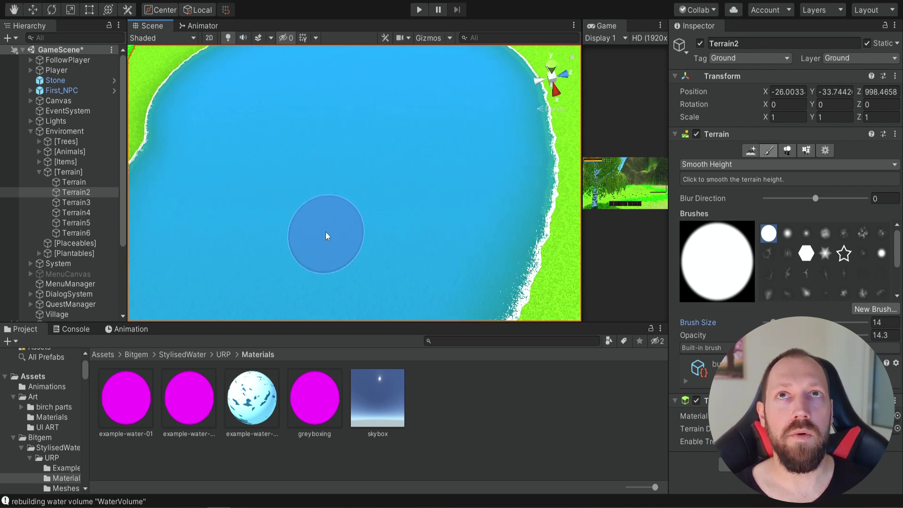
pyautogui.scroll(-1, 327, 234)
pyautogui.moveTo(304, 258); pyautogui.dragTo(383, 119, button='middle')
pyautogui.moveTo(331, 256); pyautogui.dragTo(351, 193, button='right')
pyautogui.moveTo(354, 247)
pyautogui.mouseDown(button='middle')
pyautogui.moveTo(351, 128)
pyautogui.moveTo(390, 118)
pyautogui.mouseUp(button='middle')
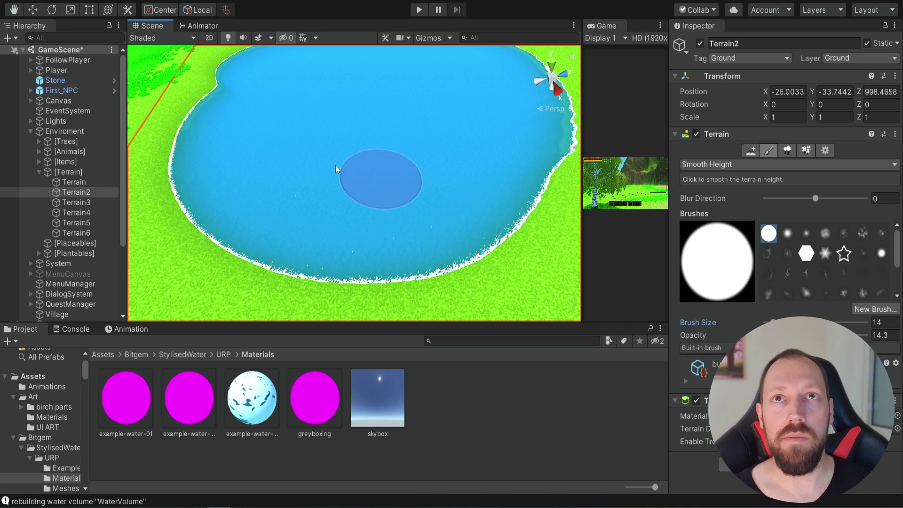
# - In the water volume's example-water-03 material, try a dark blue _ShallowColor and settle on dark green 0C3310
pyautogui.scroll(-5, 83, 259)
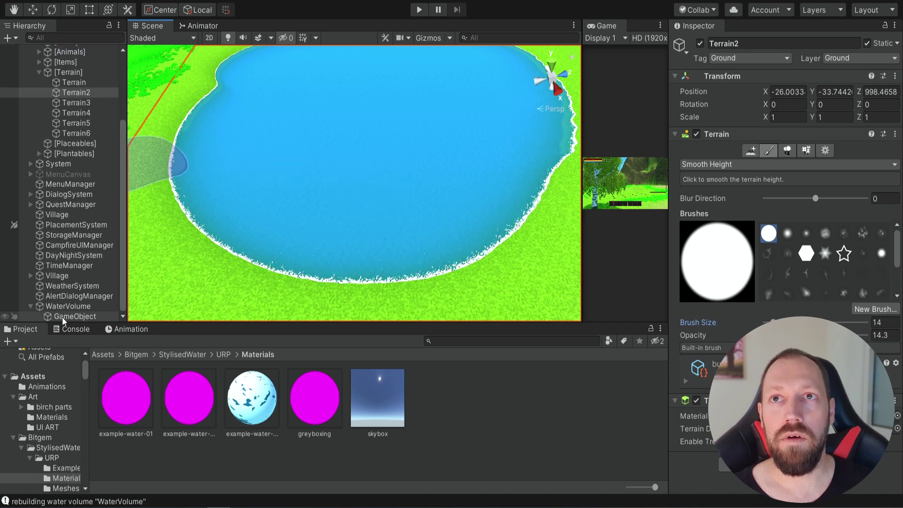
pyautogui.click(65, 306)
pyautogui.scroll(-8, 786, 212)
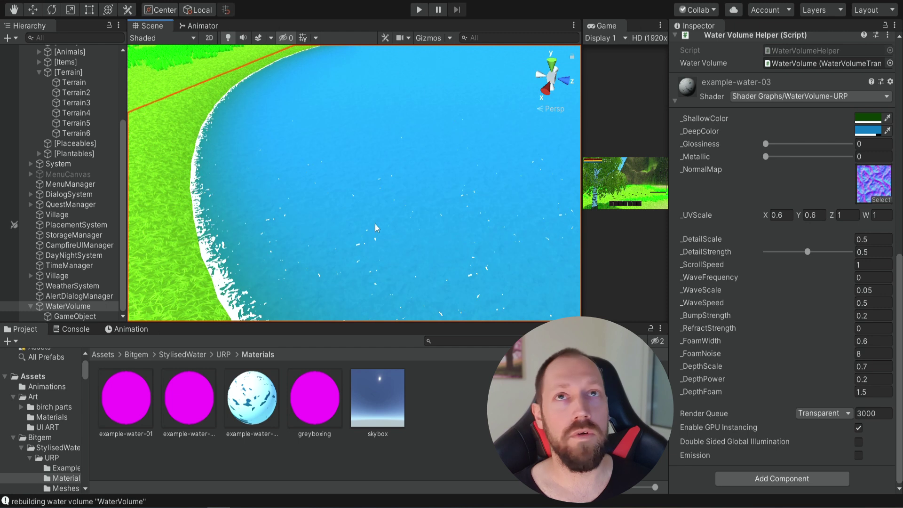
pyautogui.click(868, 119)
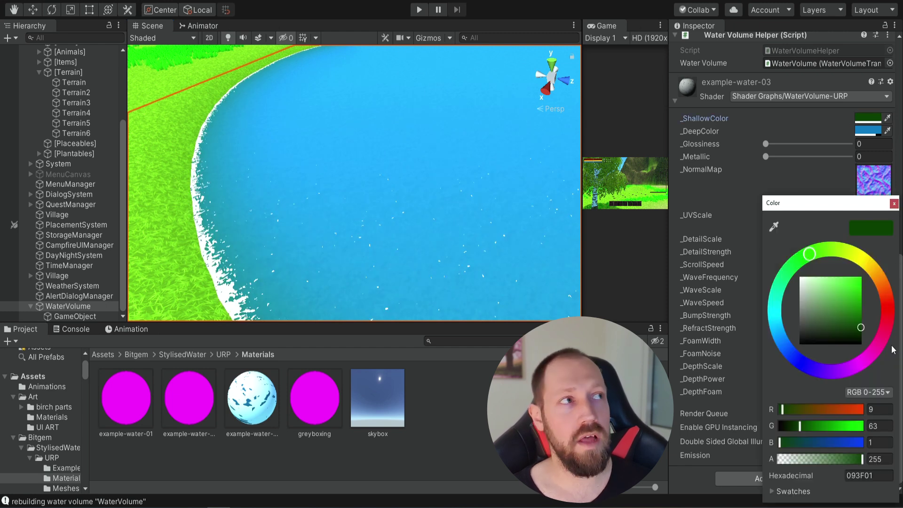
pyautogui.moveTo(817, 374); pyautogui.dragTo(803, 359)
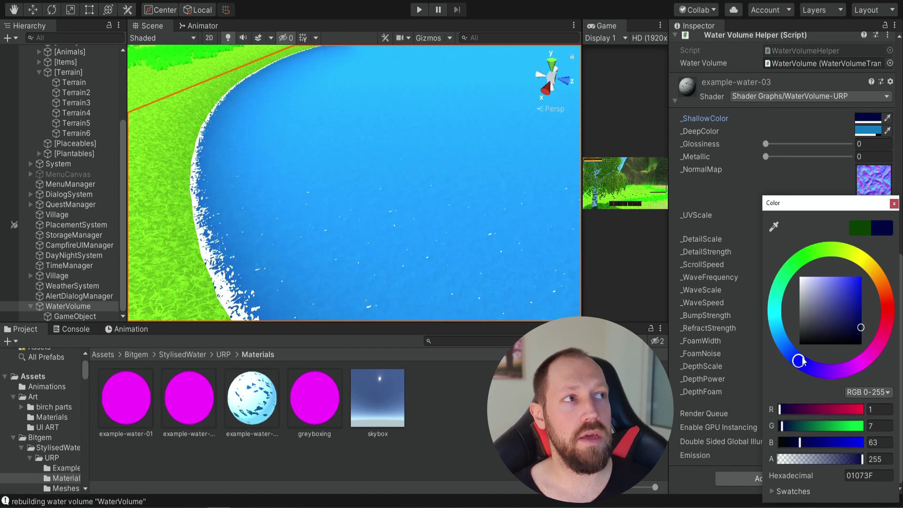
pyautogui.moveTo(860, 327); pyautogui.dragTo(850, 325)
pyautogui.click(849, 319)
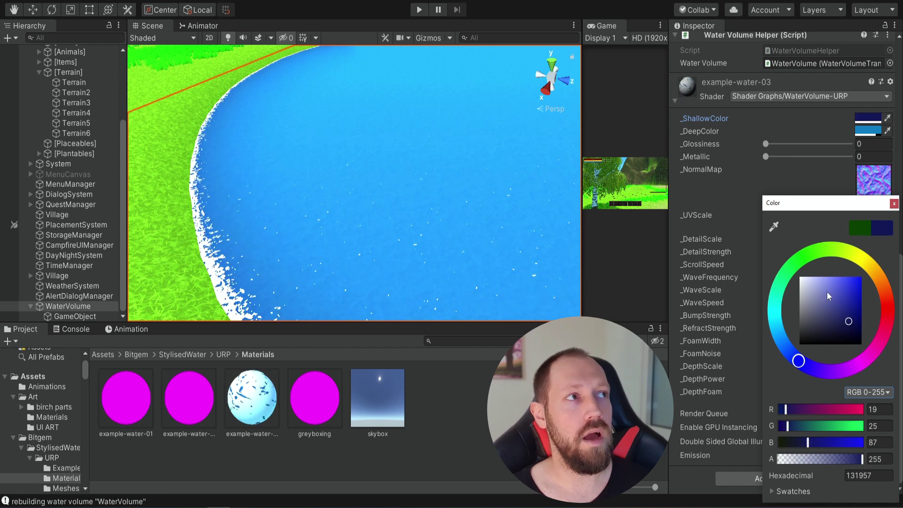
pyautogui.click(801, 264)
pyautogui.click(847, 331)
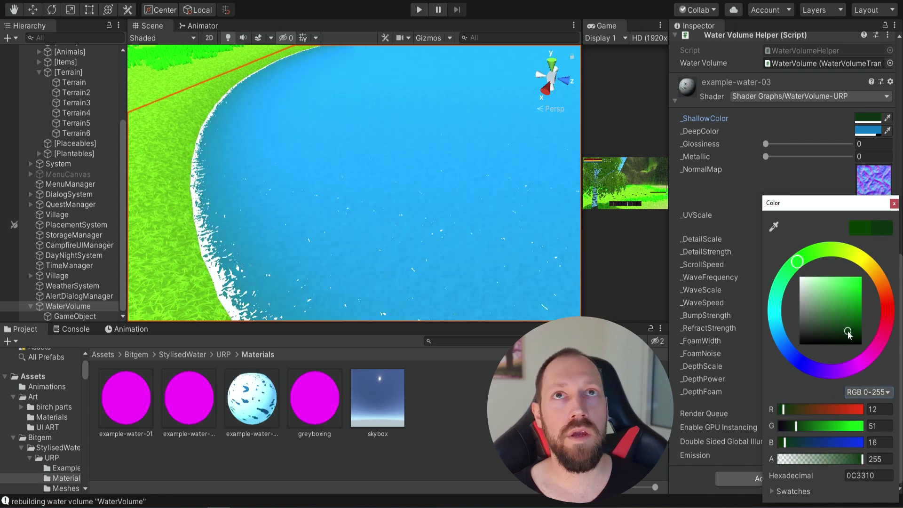
pyautogui.click(893, 203)
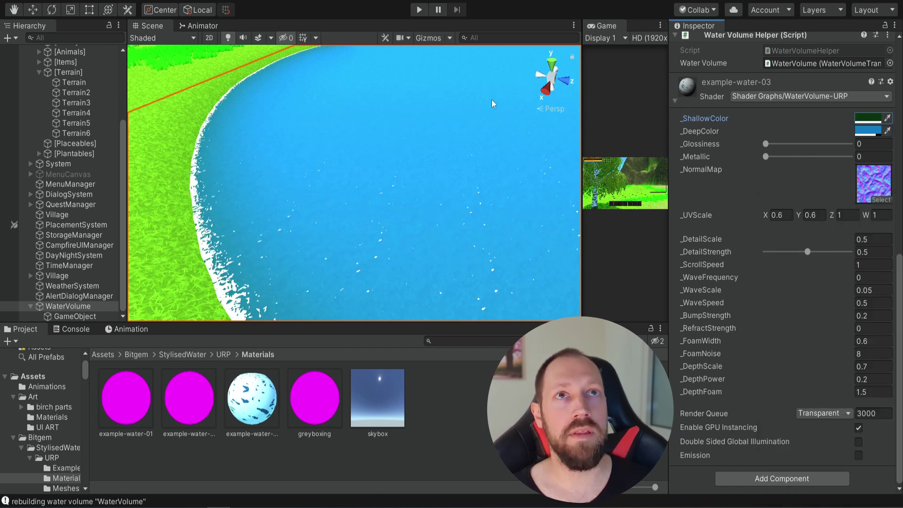
# - Try an alpha of 95 for the water material's _DeepColor and return it to 200
pyautogui.click(868, 131)
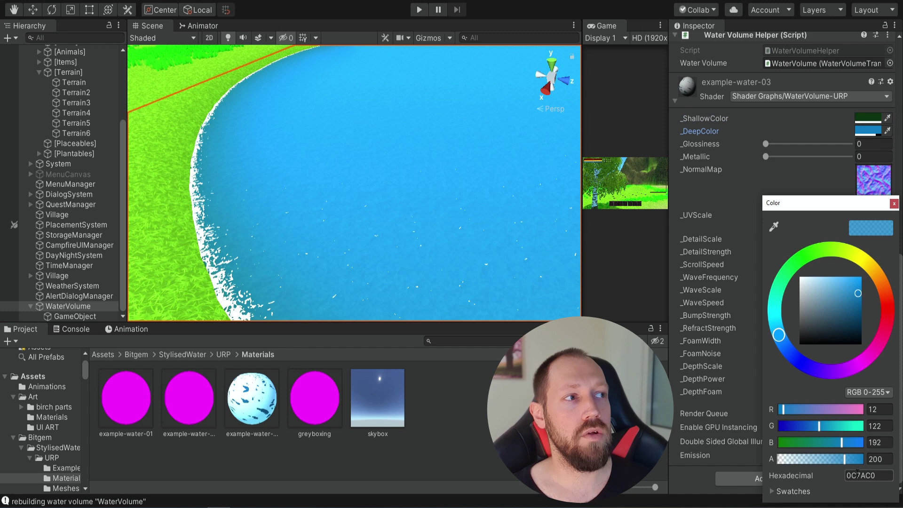
pyautogui.moveTo(844, 464); pyautogui.dragTo(811, 462)
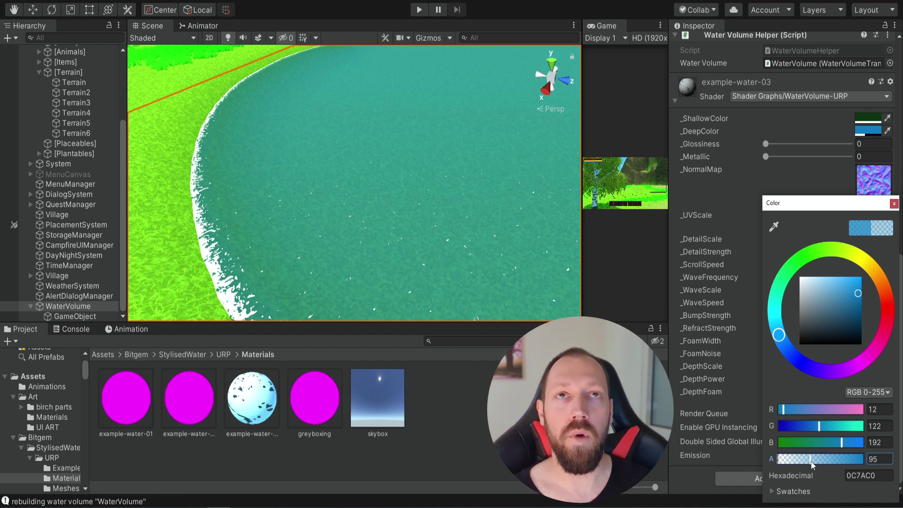
pyautogui.moveTo(812, 461); pyautogui.dragTo(845, 460)
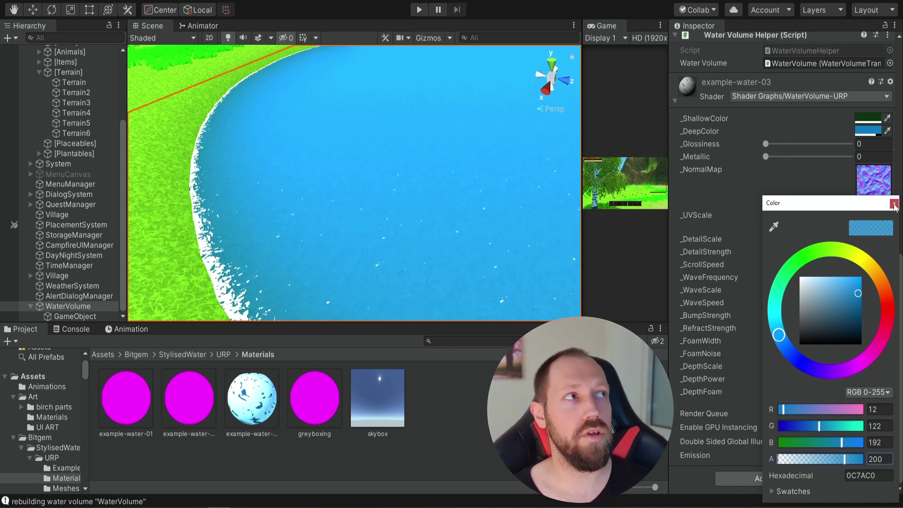
# - Try a red _DeepColor, C0170C, for the water and undo the colour change
pyautogui.click(890, 310)
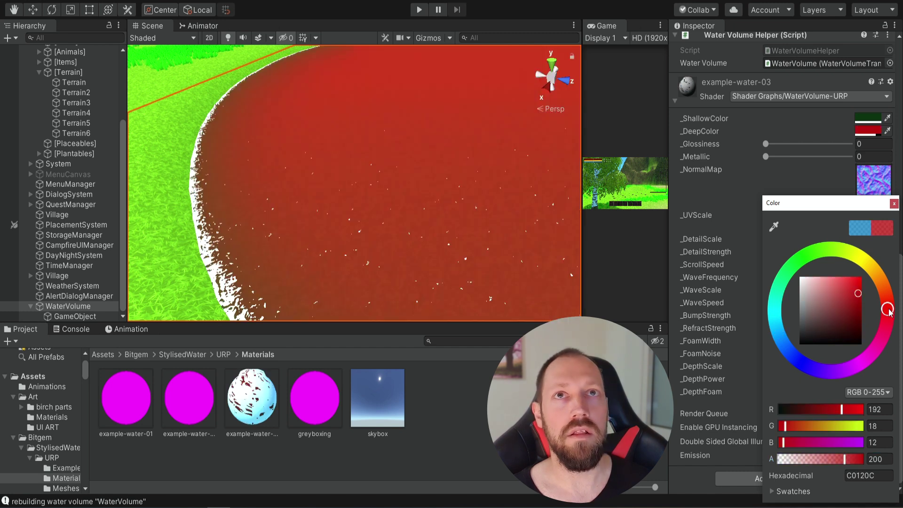
pyautogui.moveTo(889, 312); pyautogui.dragTo(887, 306)
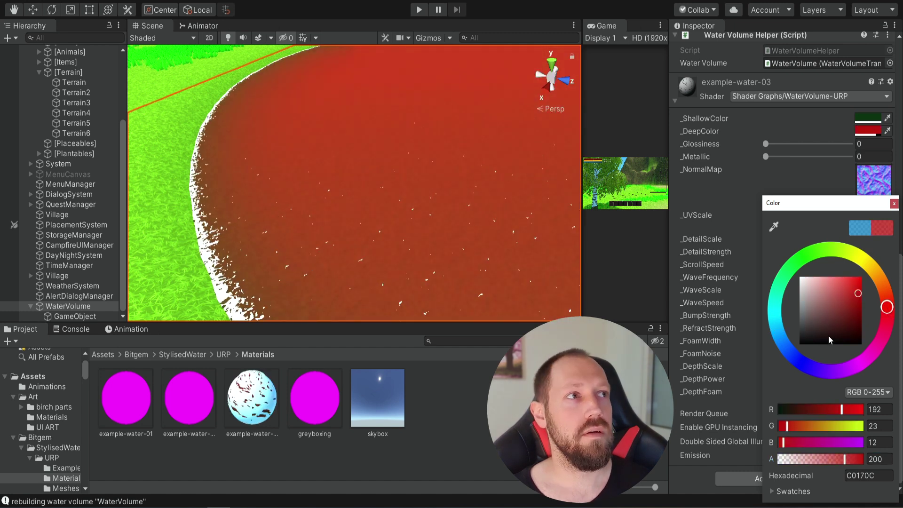
pyautogui.hotkey('ctrl', 'z')
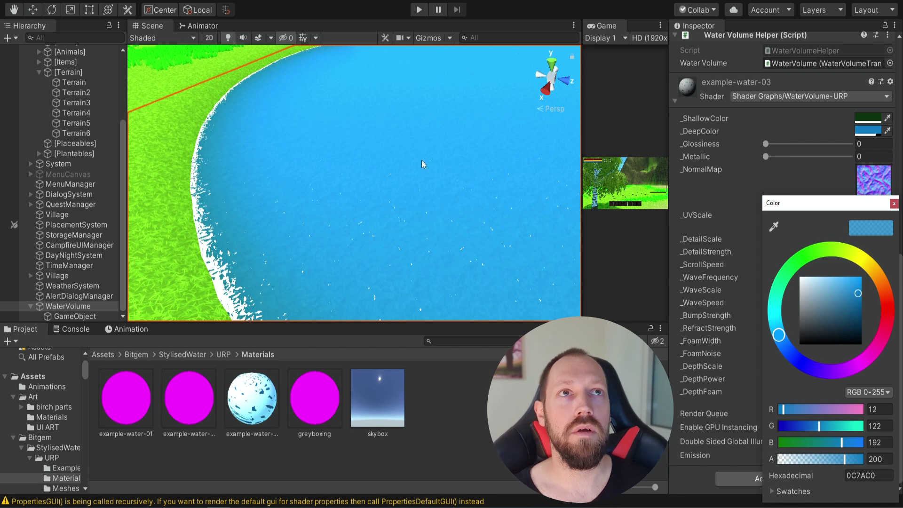
pyautogui.click(894, 203)
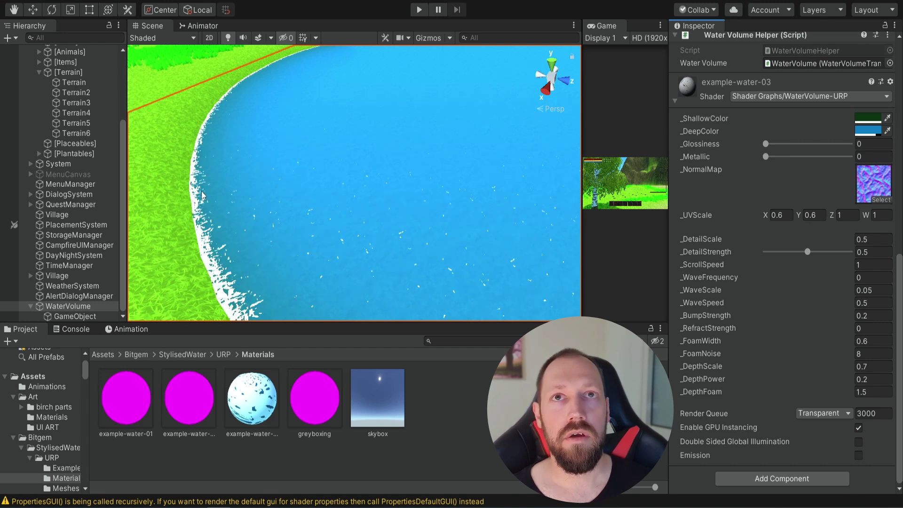
# - Try a _BumpStrength of 0 on the water material and undo the change
pyautogui.moveTo(702, 395); pyautogui.dragTo(846, 411)
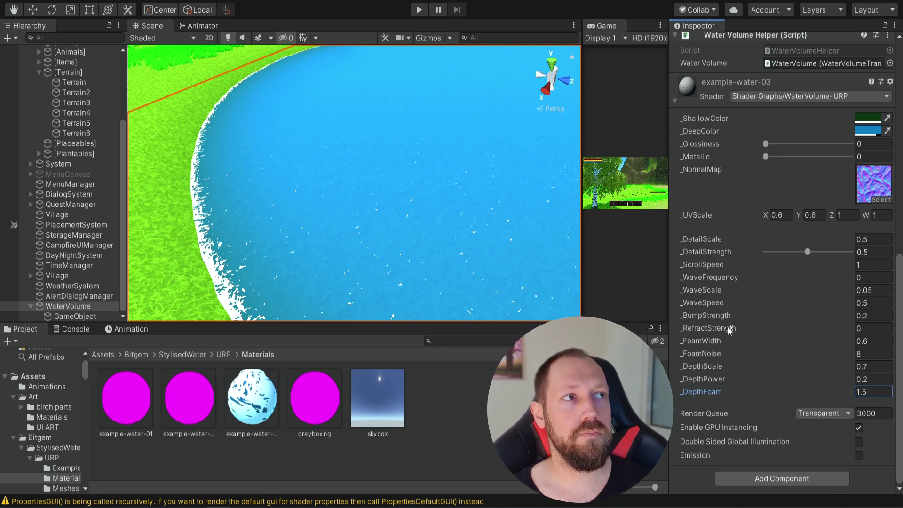
pyautogui.moveTo(724, 320)
pyautogui.mouseDown()
pyautogui.moveTo(697, 314)
pyautogui.moveTo(720, 314)
pyautogui.mouseUp()
pyautogui.click(888, 315)
pyautogui.write('0')
pyautogui.hotkey('ctrl', 'z')
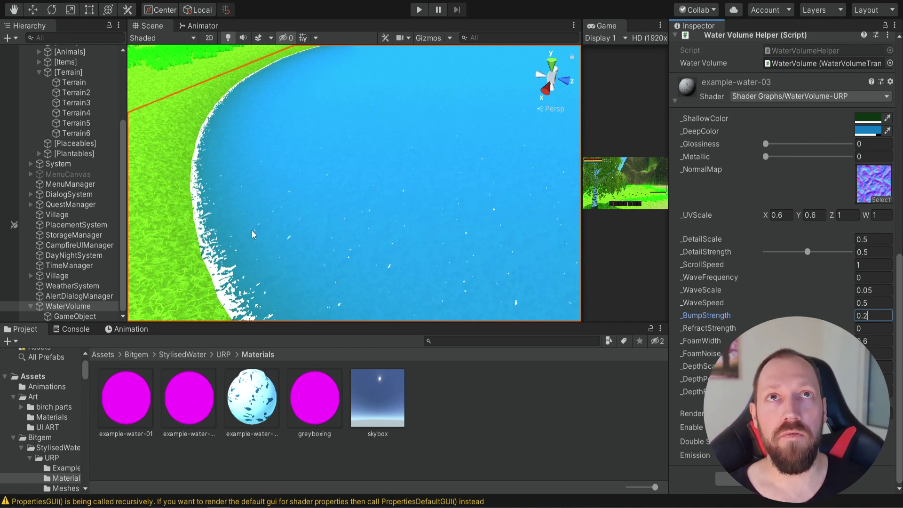
# - Examine the whole lake and the surrounding grass and path from several viewpoints
pyautogui.scroll(-3, 253, 229)
pyautogui.scroll(-8, 253, 231)
pyautogui.moveTo(254, 228)
pyautogui.mouseDown(button='middle')
pyautogui.moveTo(309, 217)
pyautogui.moveTo(265, 226)
pyautogui.mouseUp(button='middle')
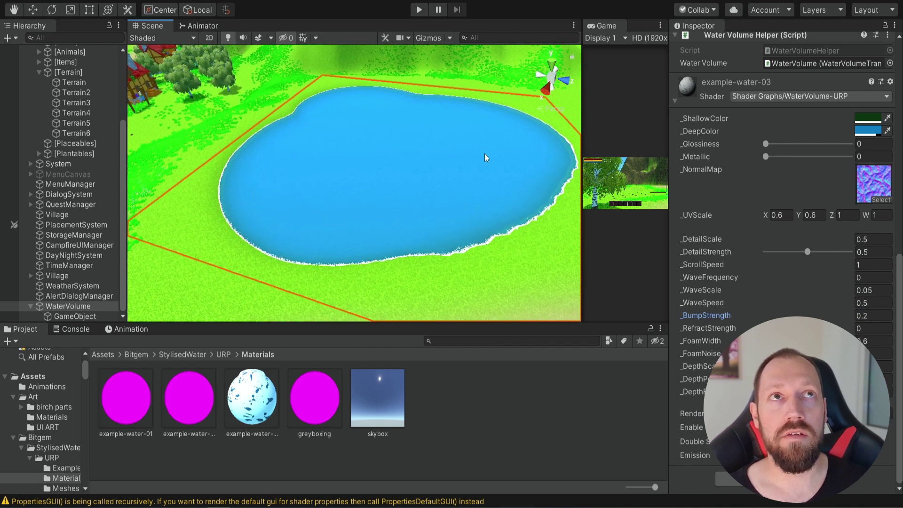
pyautogui.moveTo(508, 206); pyautogui.dragTo(526, 192, button='middle')
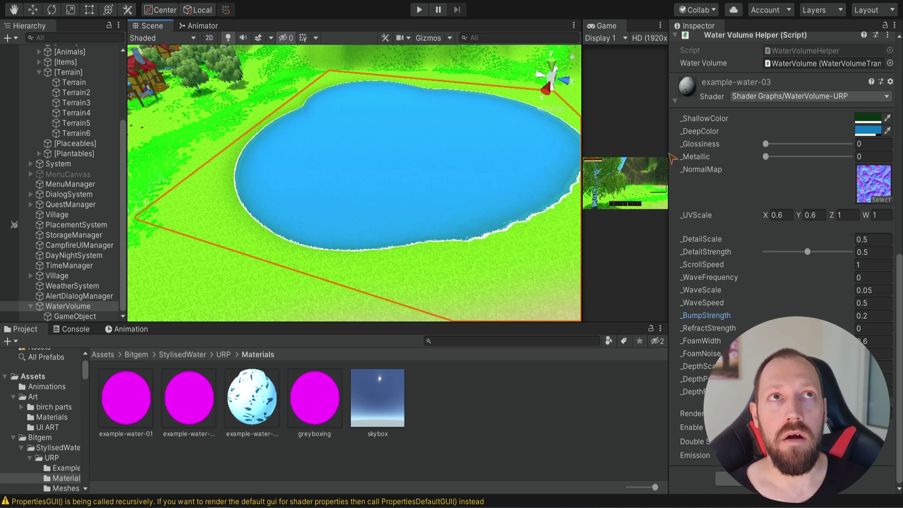
pyautogui.moveTo(320, 221)
pyautogui.mouseDown(button='middle')
pyautogui.moveTo(274, 240)
pyautogui.moveTo(325, 237)
pyautogui.mouseUp(button='middle')
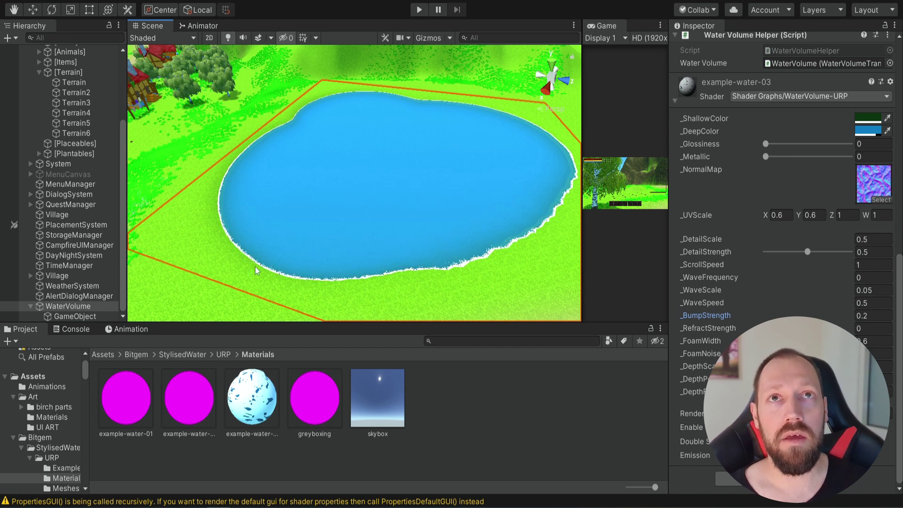
pyautogui.moveTo(256, 271); pyautogui.dragTo(443, 289, button='right')
pyautogui.moveTo(413, 273); pyautogui.dragTo(250, 299, button='middle')
pyautogui.moveTo(191, 178); pyautogui.dragTo(268, 176, button='middle')
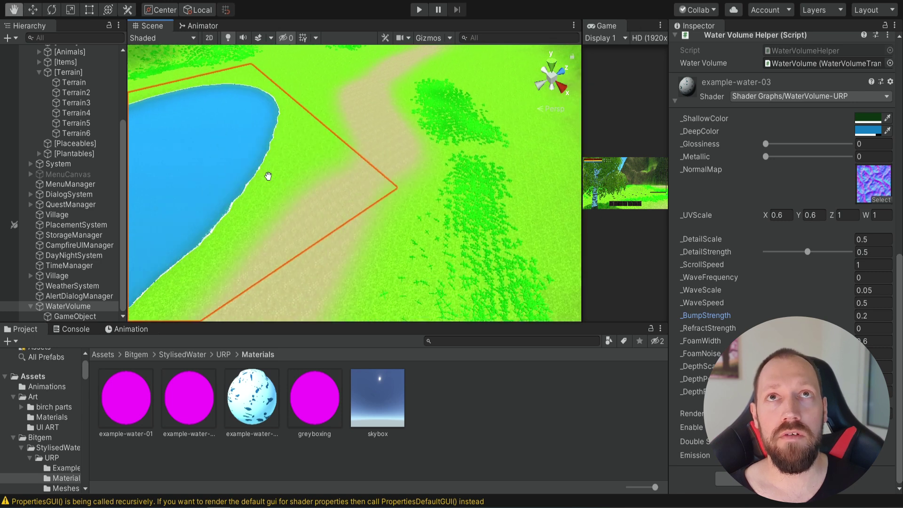
# - Frame the water volume and run the scene in Play mode to view the lake in the game
pyautogui.press('f')
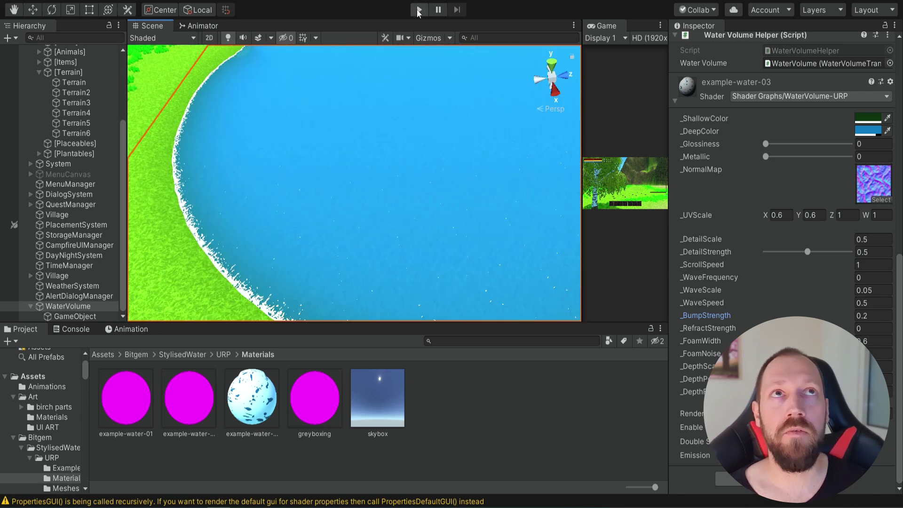
pyautogui.click(418, 9)
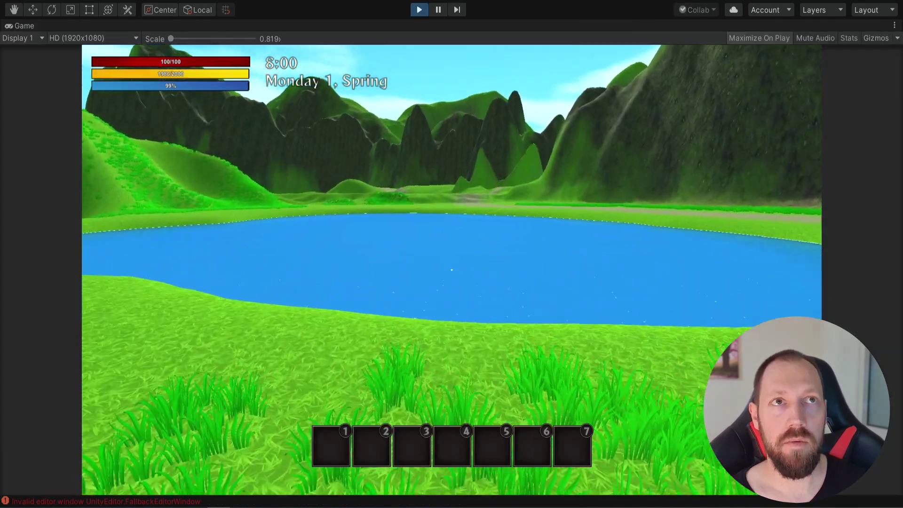
# - Walk the player into the lake, look around below the water surface, and return to the grassy shore
pyautogui.press('w')
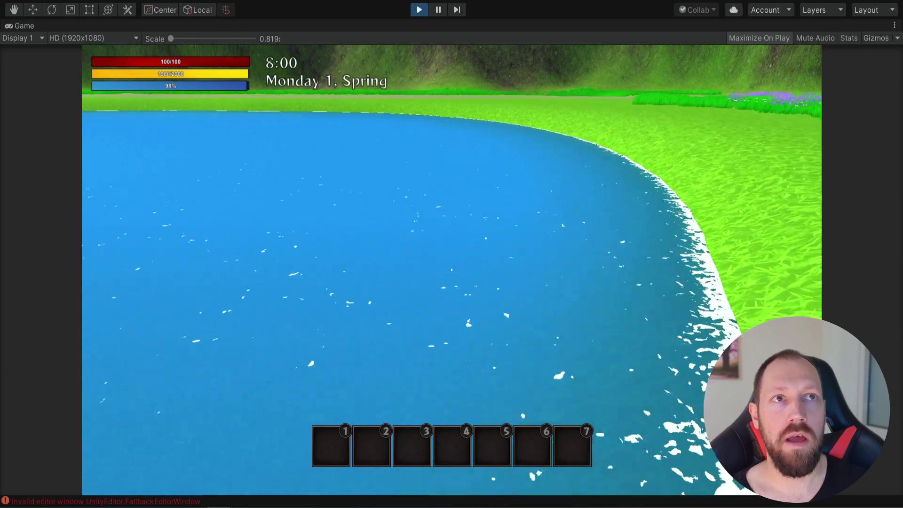
pyautogui.press('w')
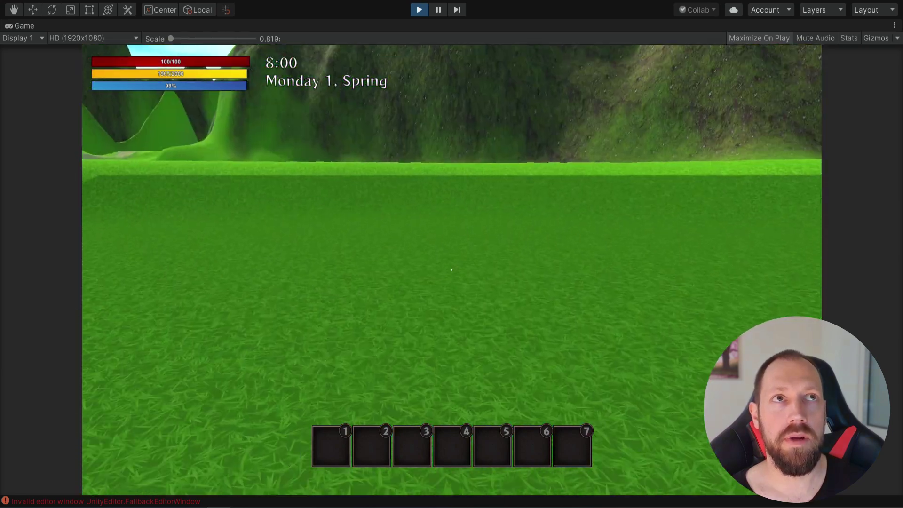
pyautogui.press('w')
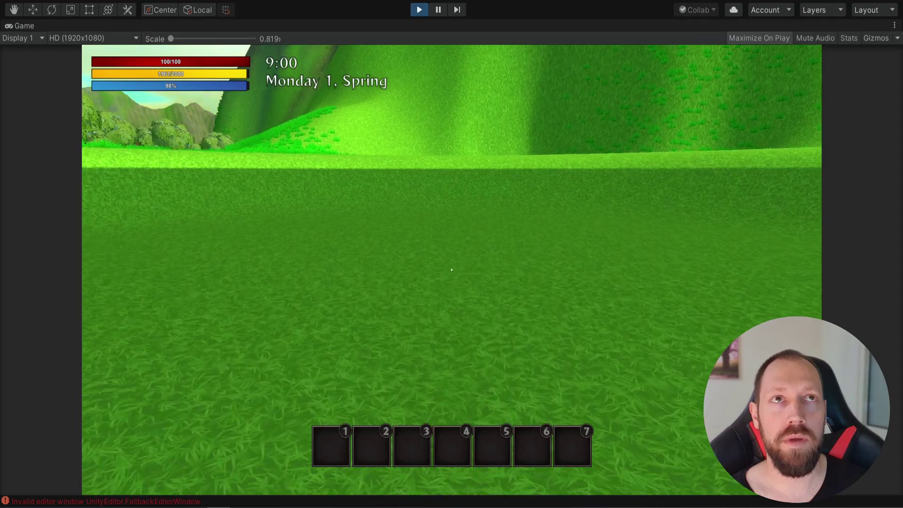
pyautogui.press('w')
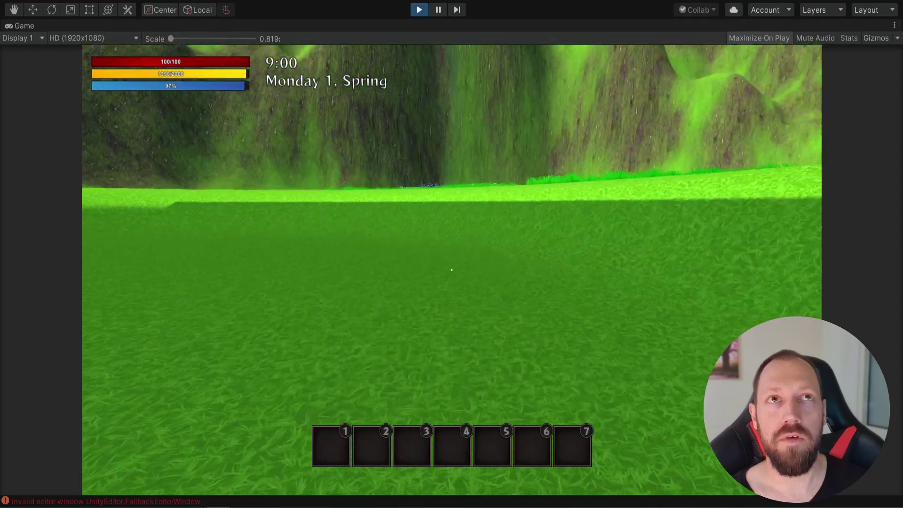
pyautogui.press('w')
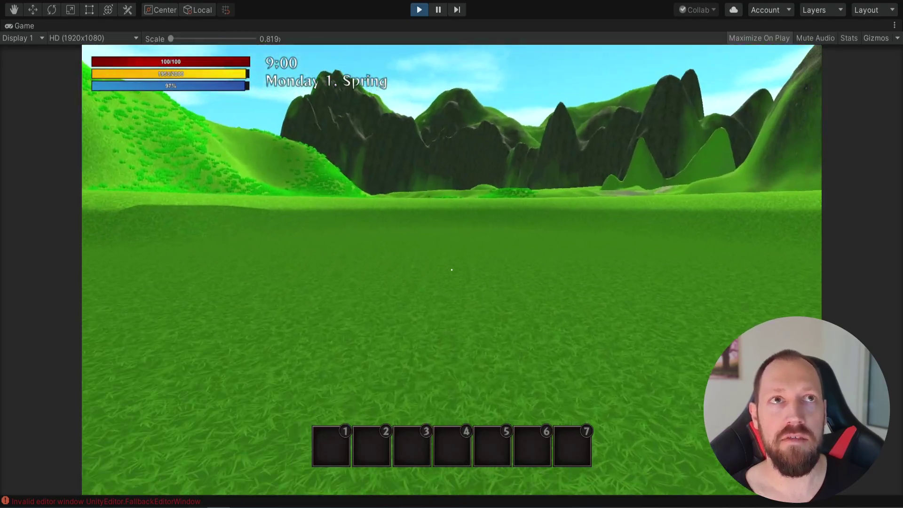
pyautogui.press('w')
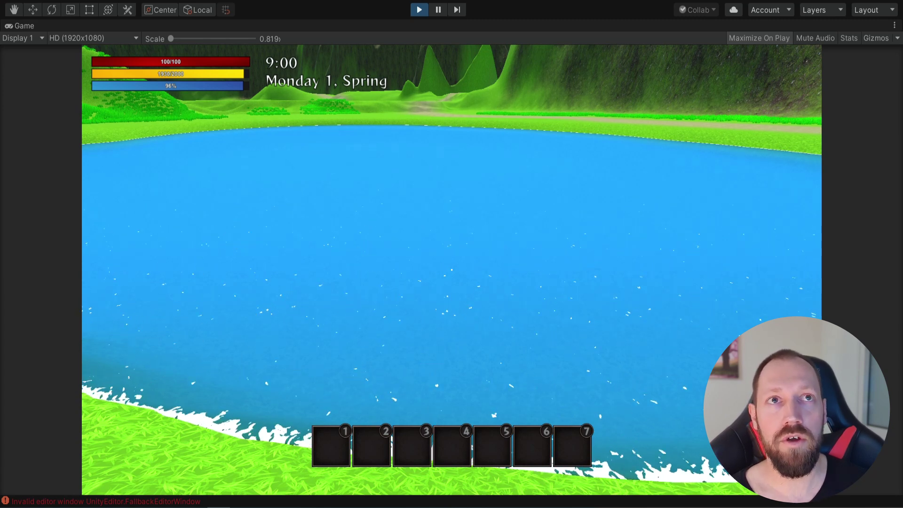
# - Walk along the grassy bank in the game and examine the water surface and shoreline foam
pyautogui.press('w')
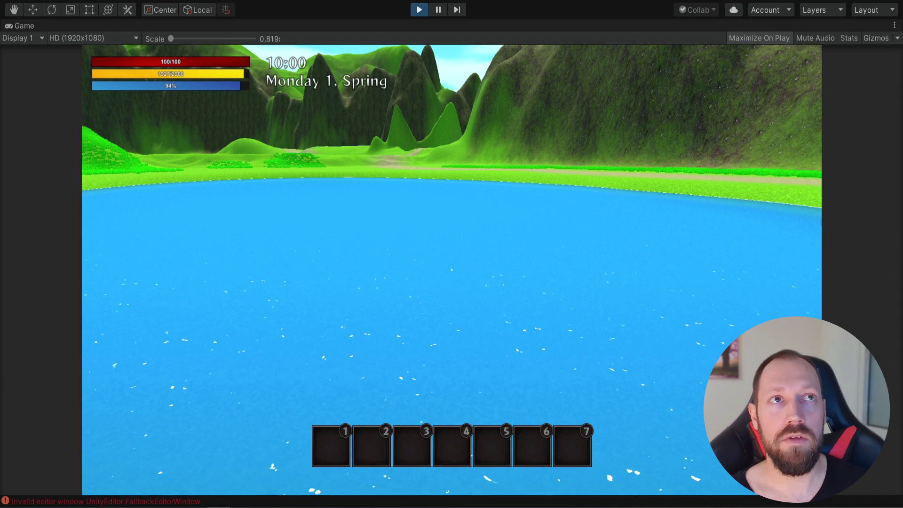
pyautogui.press('a')
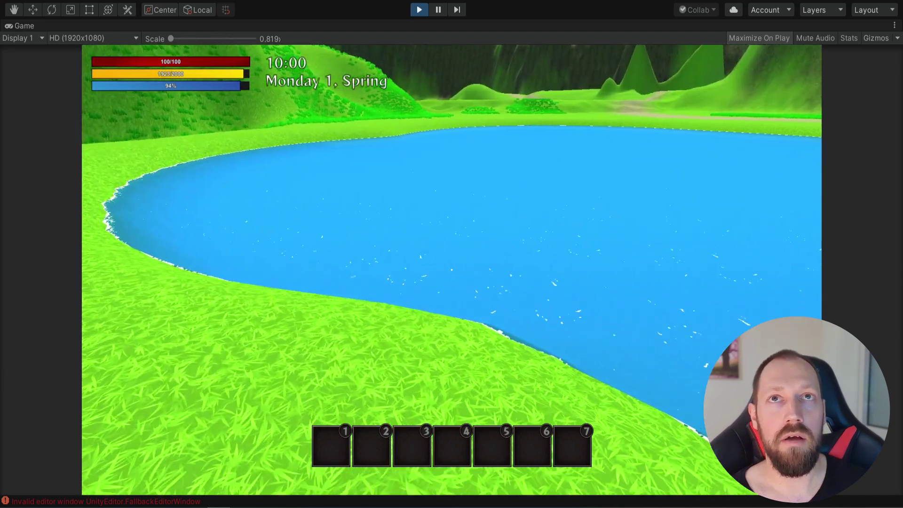
pyautogui.press('w')
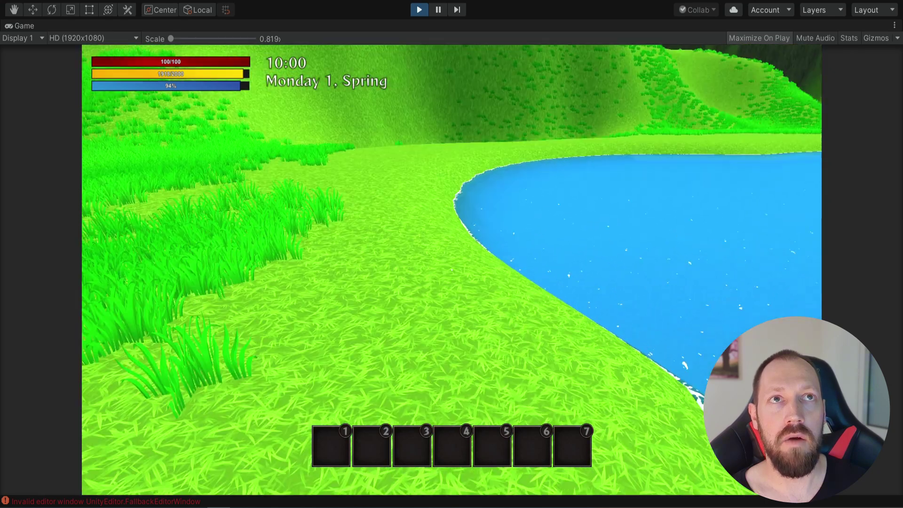
pyautogui.press('s')
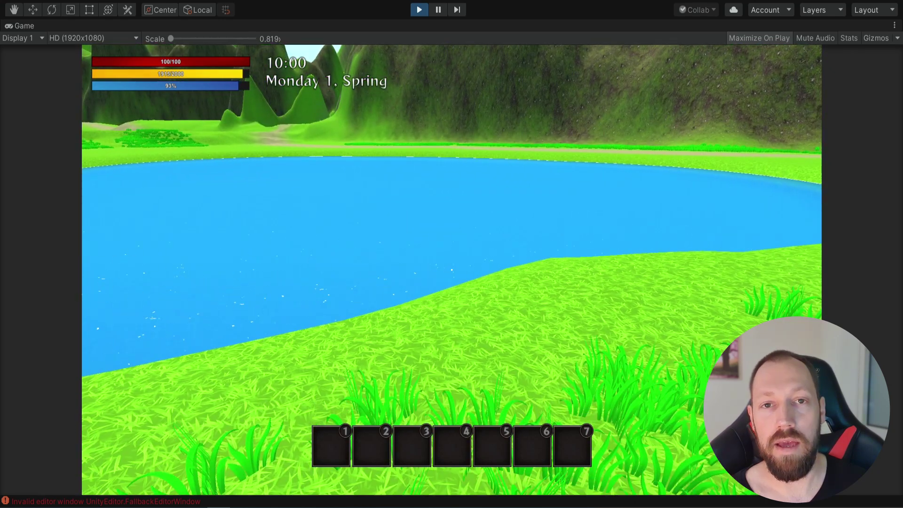